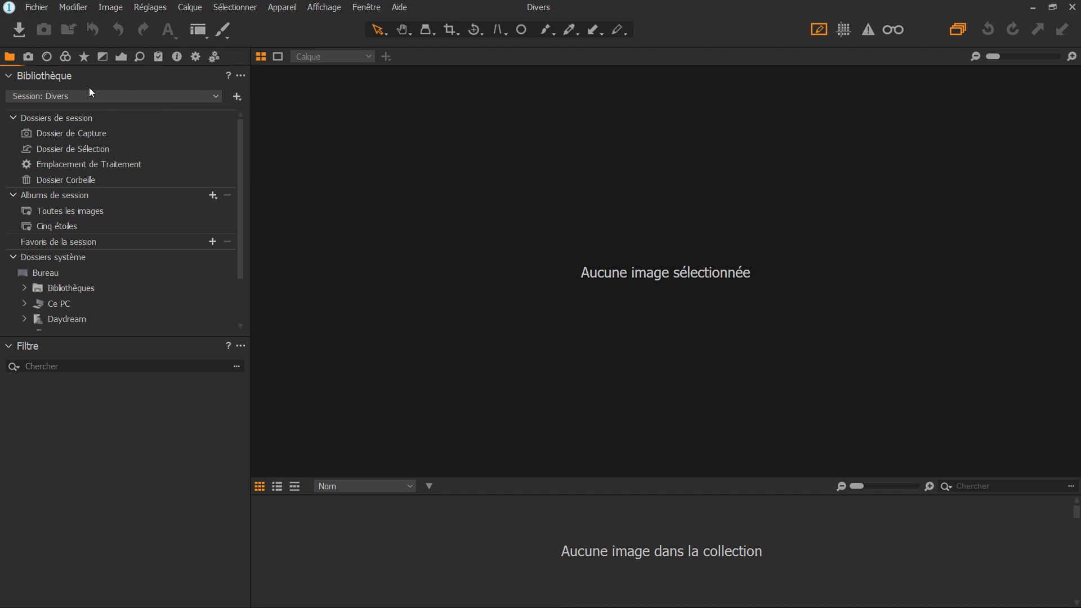
Start creating a new session.
left_click(40, 9)
left_click(49, 37)
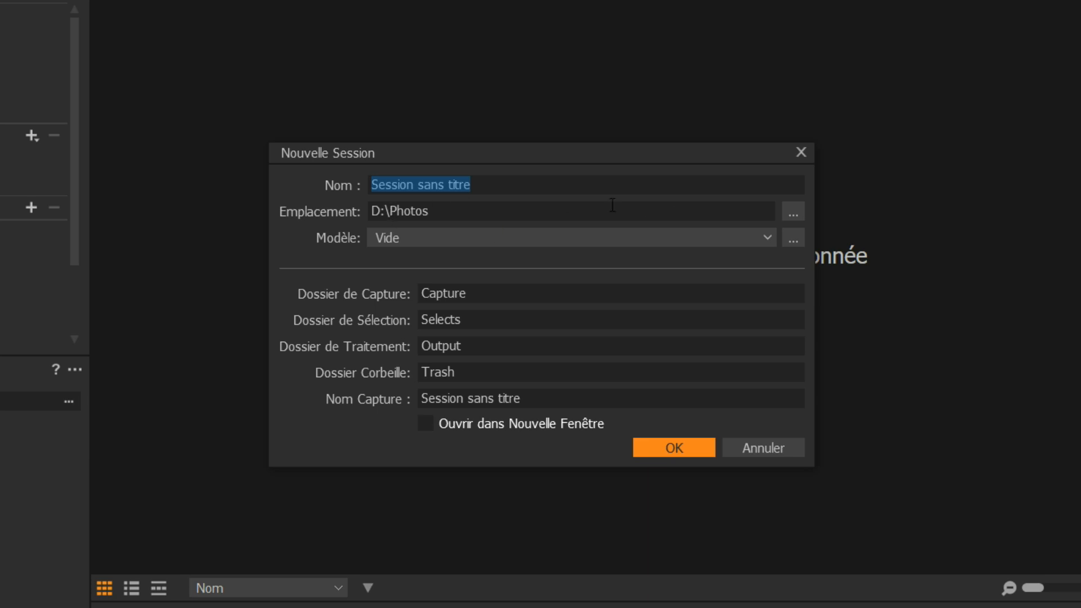
left_click(794, 214)
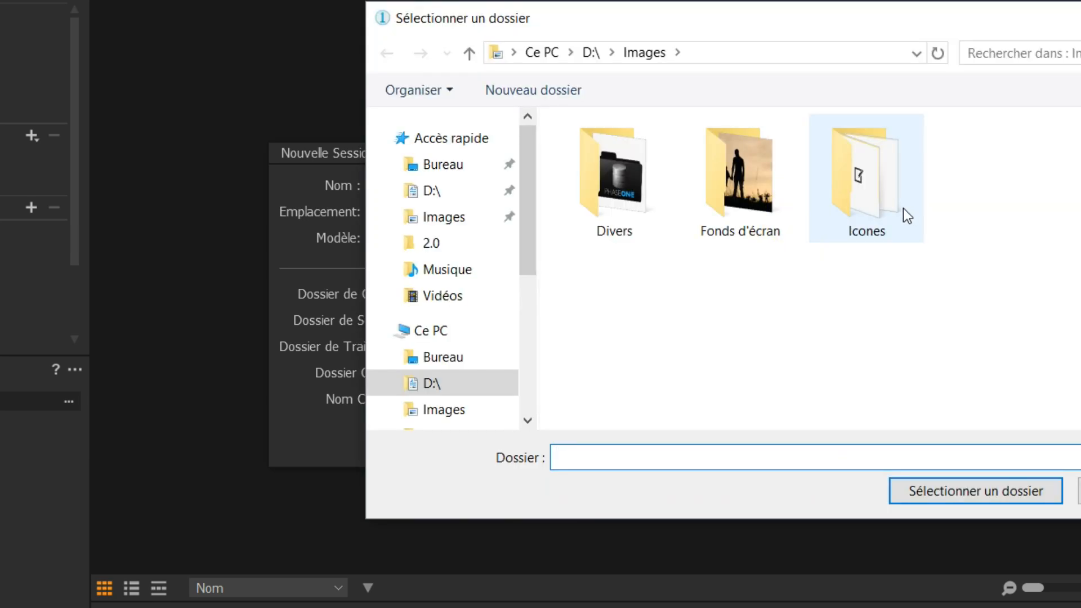
left_click_drag(848, 20, 946, 103)
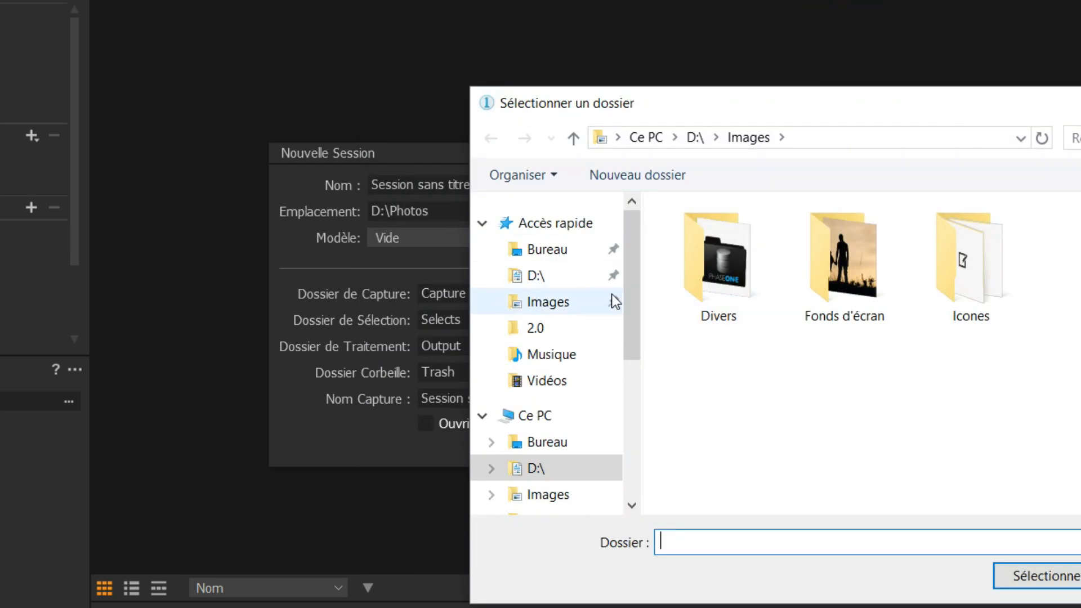
key("Escape")
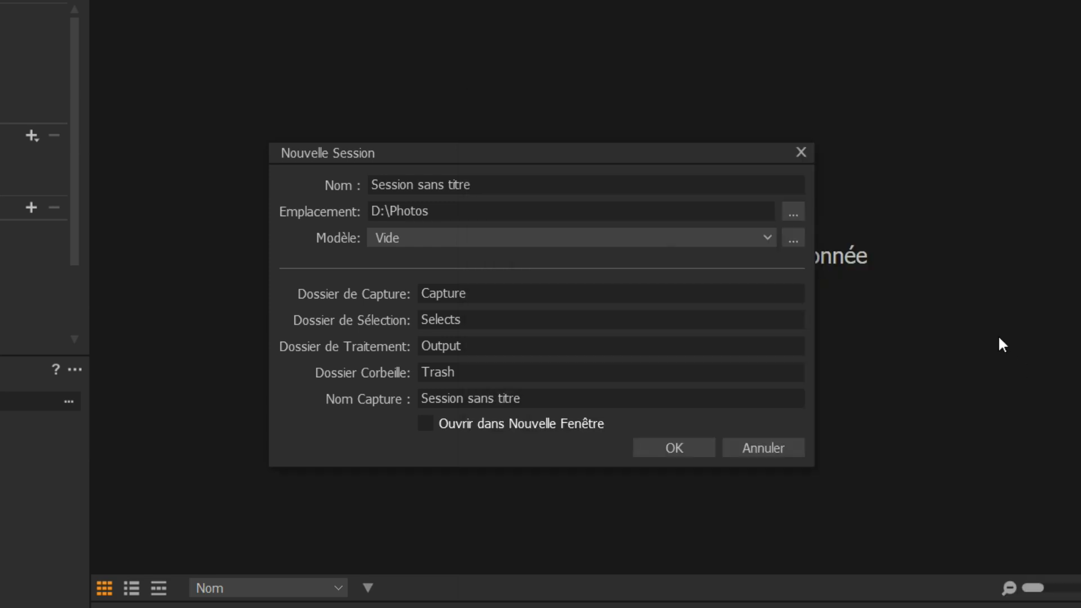
Name the new session "2018-12-27 studio" and create it with the default location and subfolder names.
left_click(512, 182)
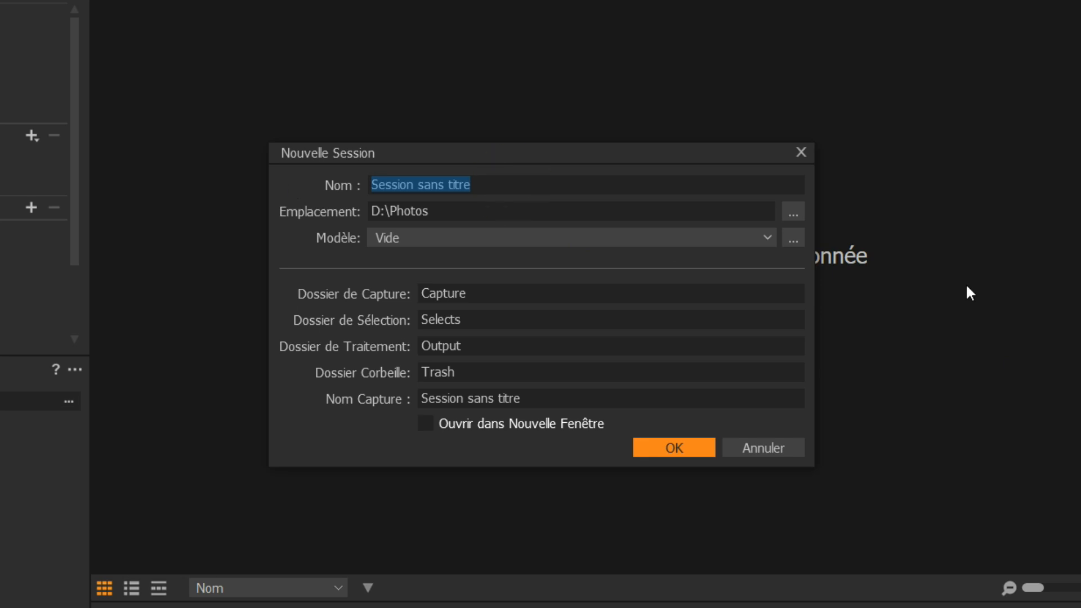
key("BackSpace")
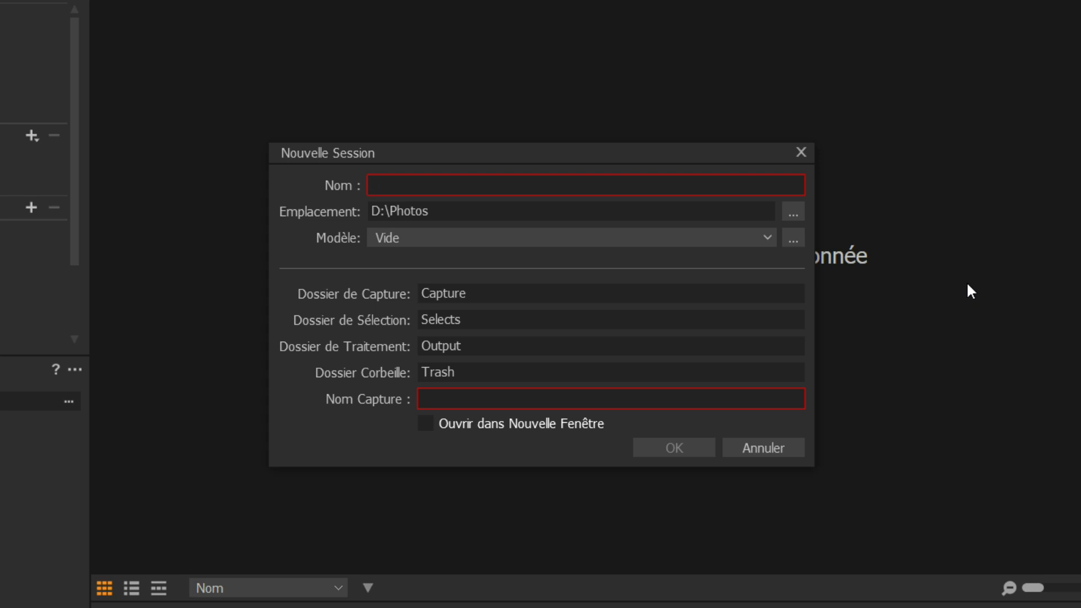
type("2")
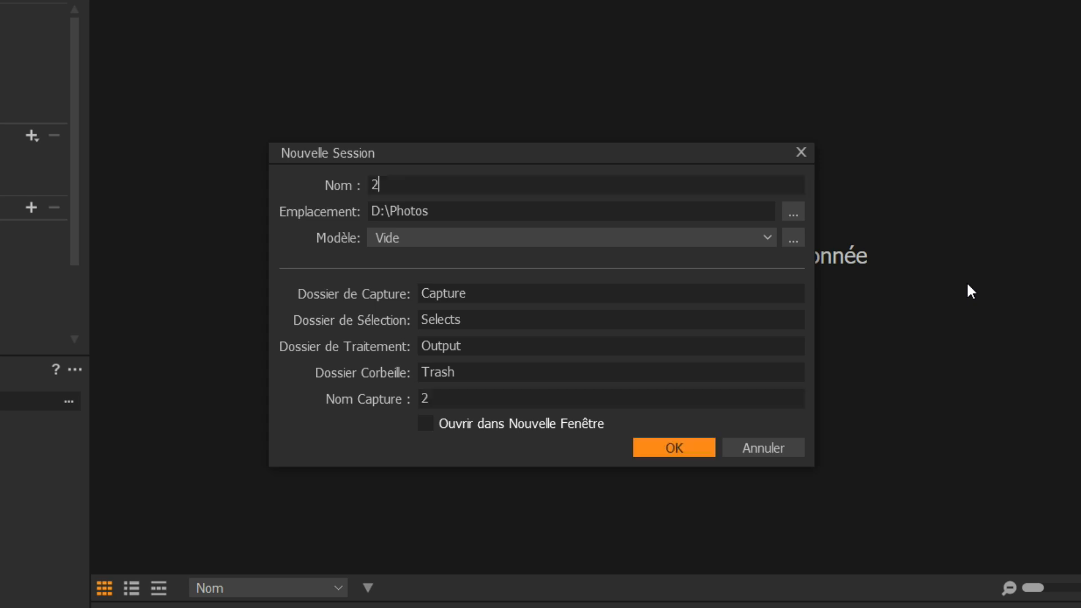
type("018-12-")
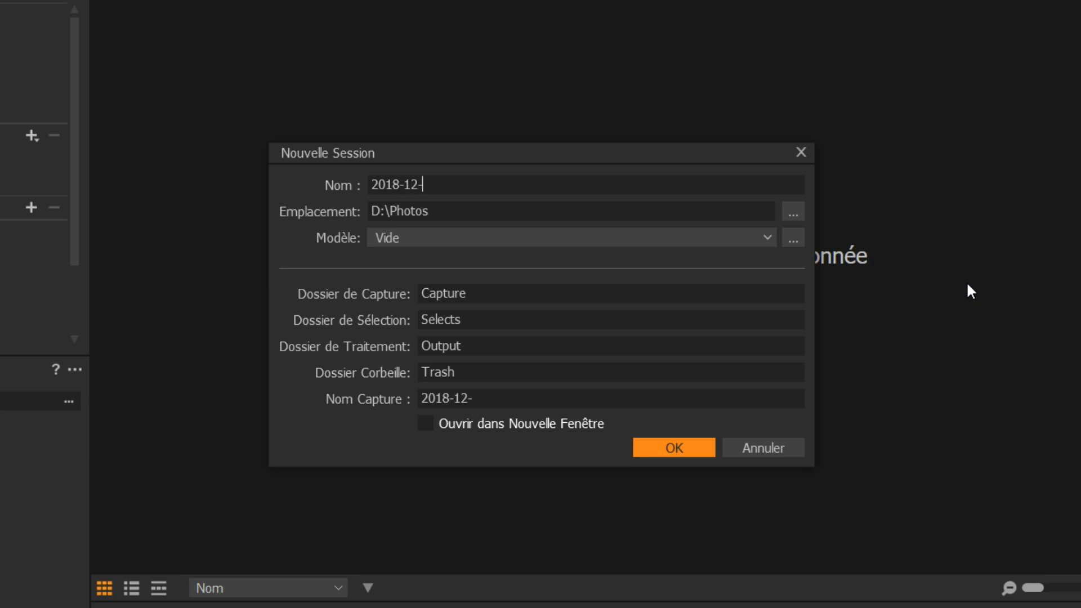
type("27 studio")
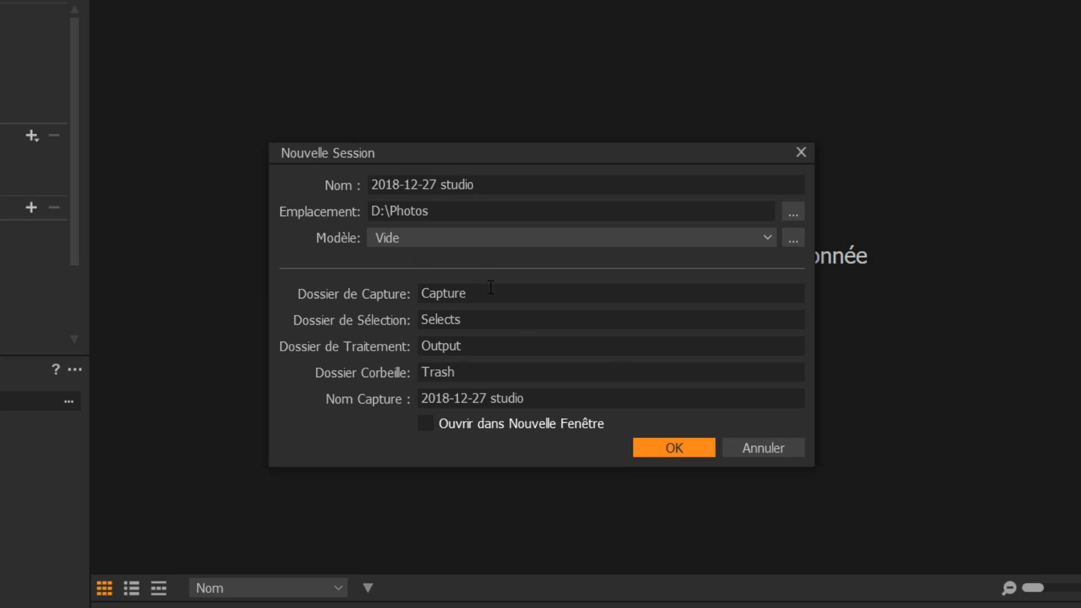
mouse_move(485, 304)
left_mouse_down()
mouse_move(490, 295)
mouse_move(394, 292)
left_mouse_up()
left_click(526, 319)
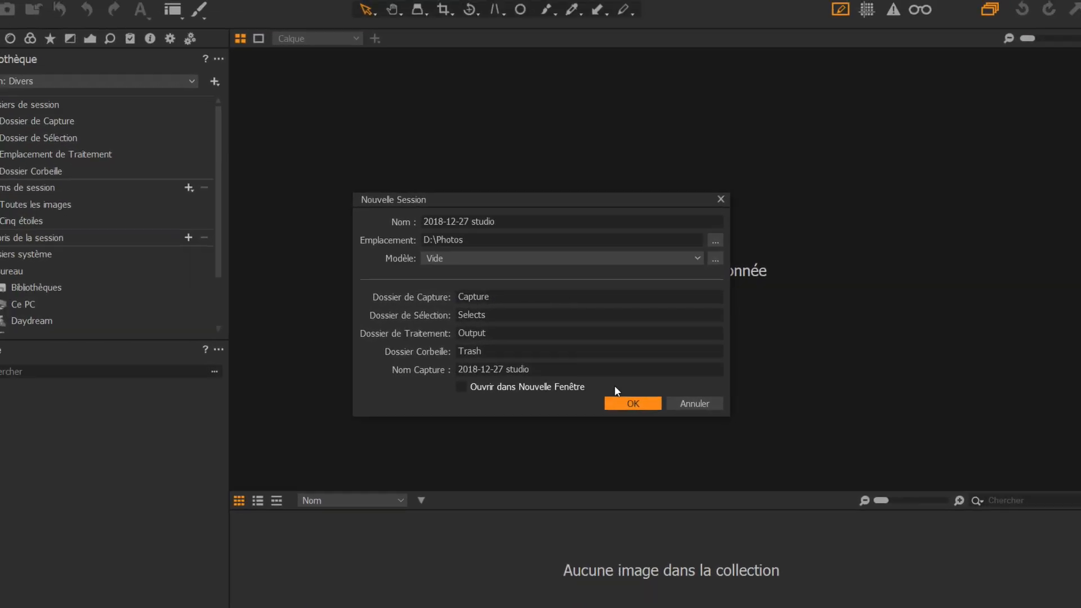
left_click(634, 401)
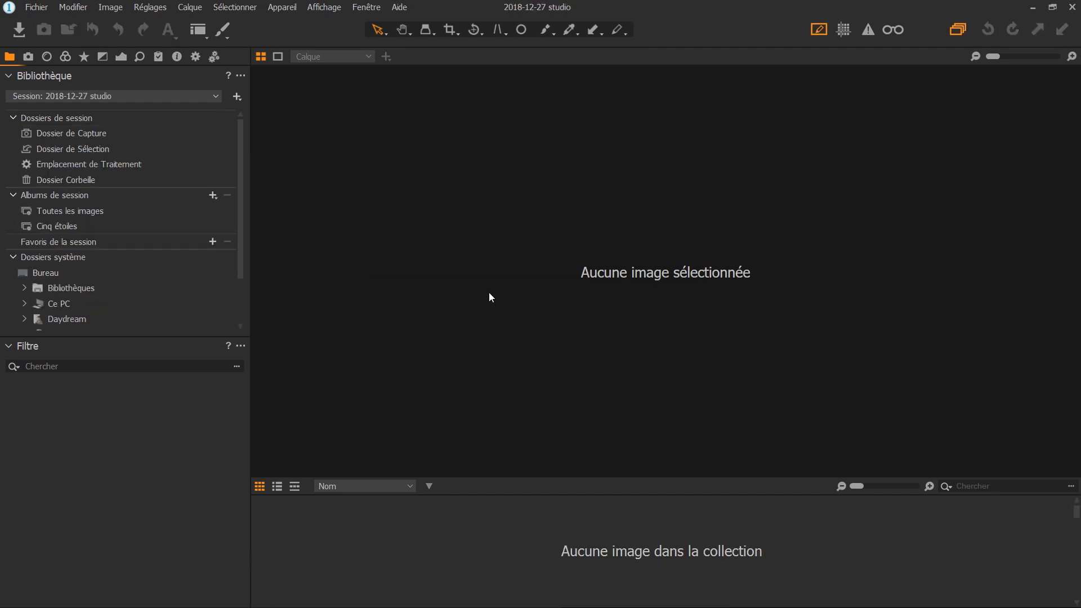
Place the session window beside File Explorer and examine the contents of the "2018-12-27 studio" folder in Images.
key("super+Left")
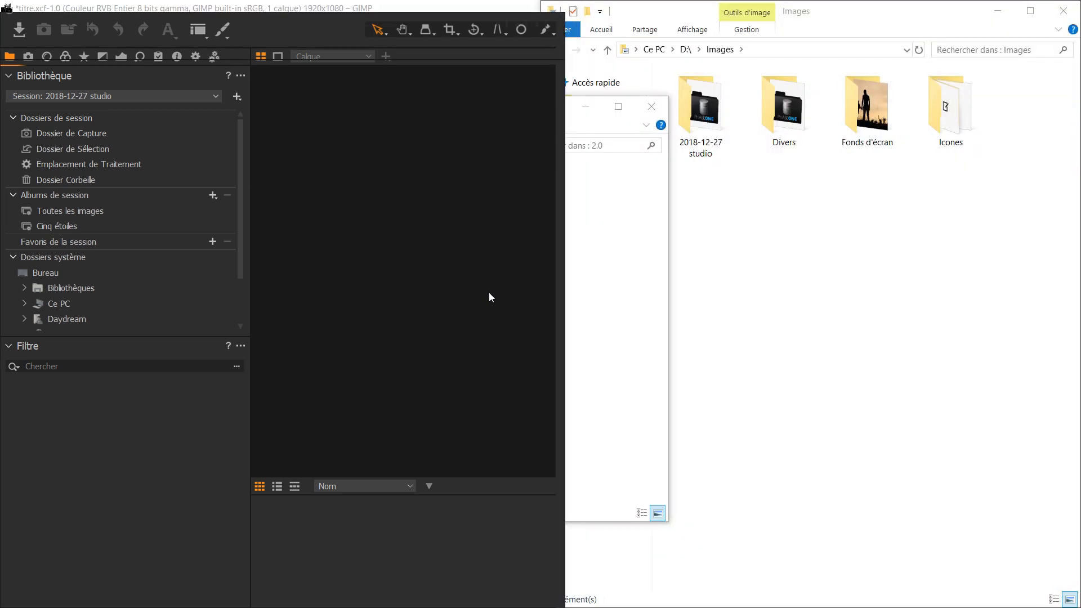
left_click(833, 244)
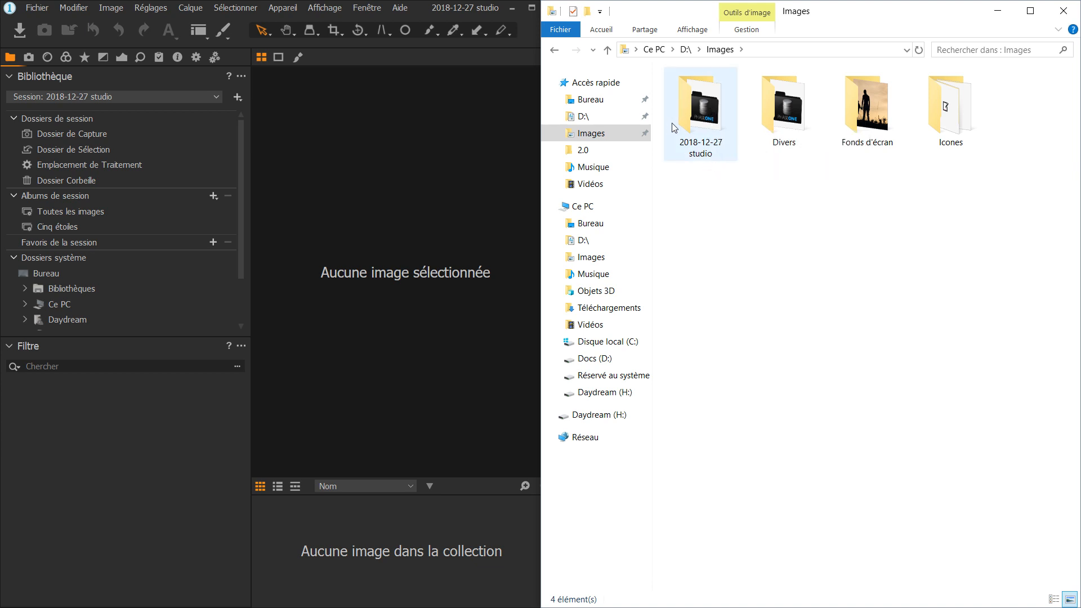
double_click(699, 159)
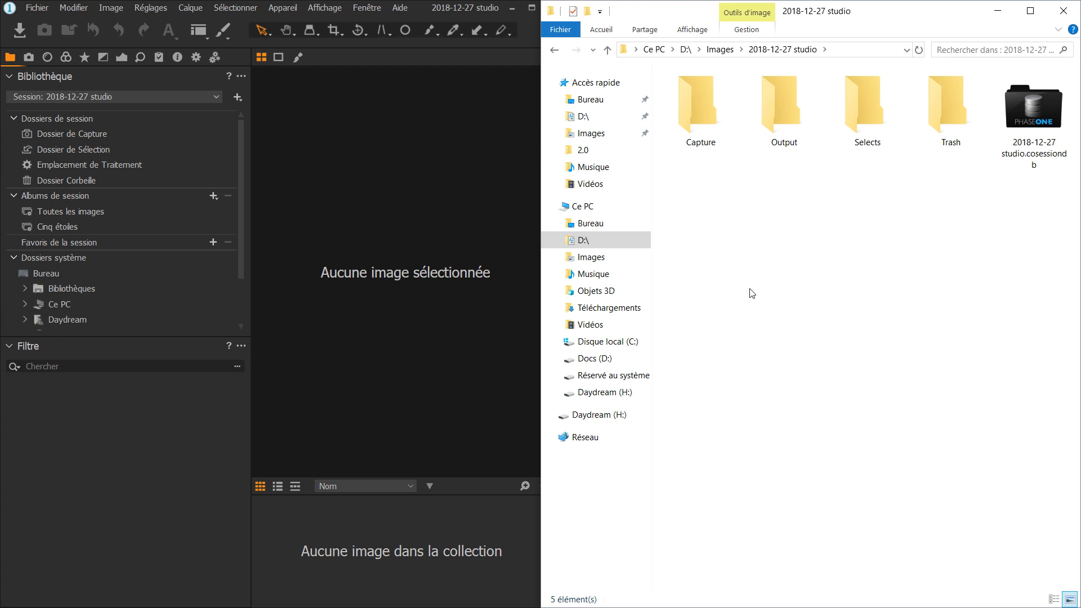
left_click(721, 51)
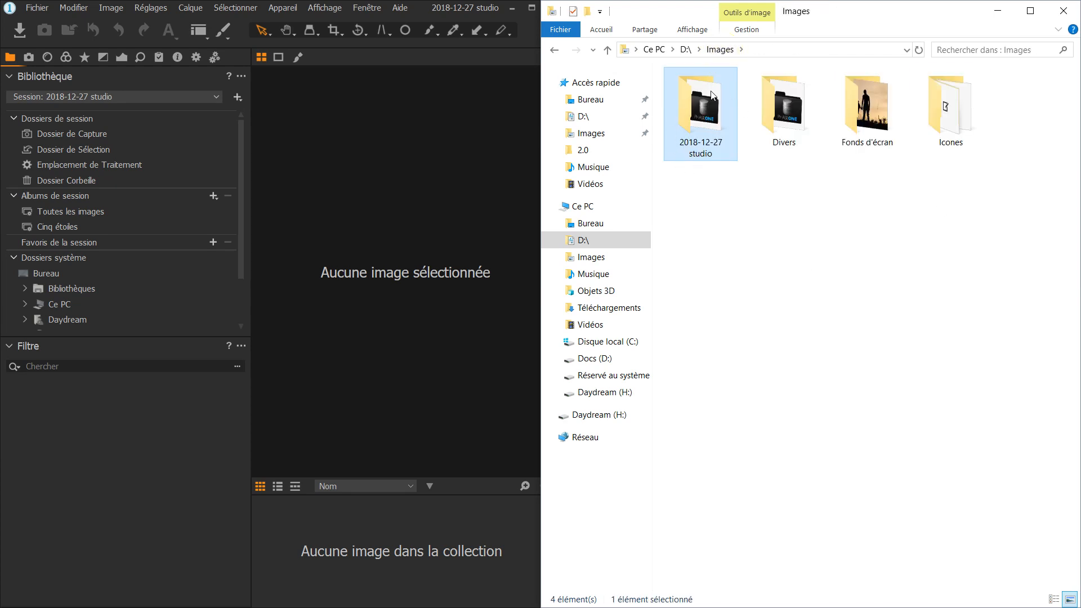
double_click(691, 125)
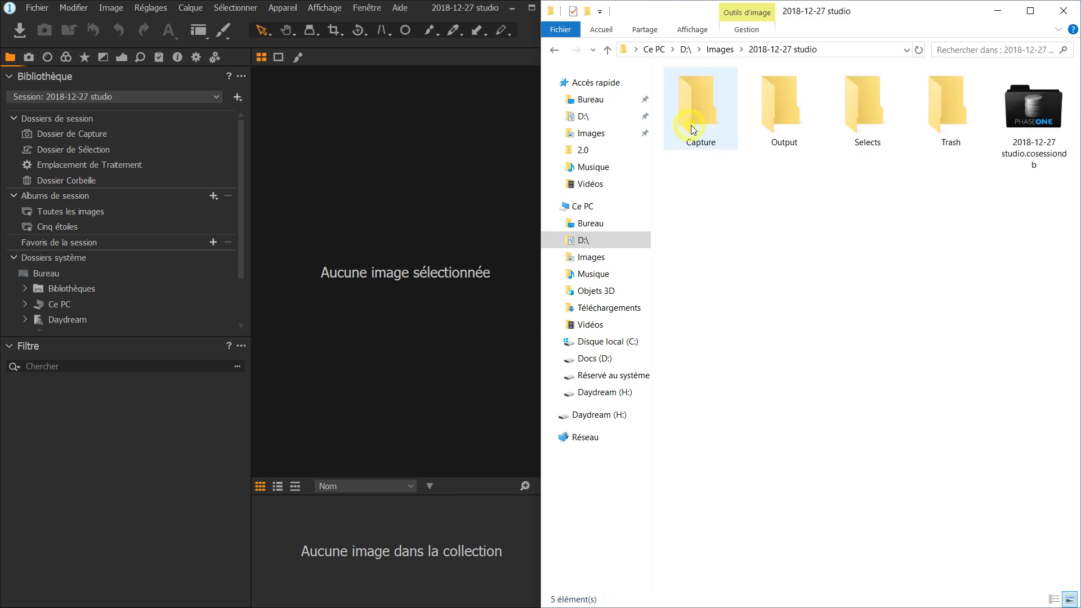
left_click(40, 10)
left_click(41, 9)
left_click(57, 48)
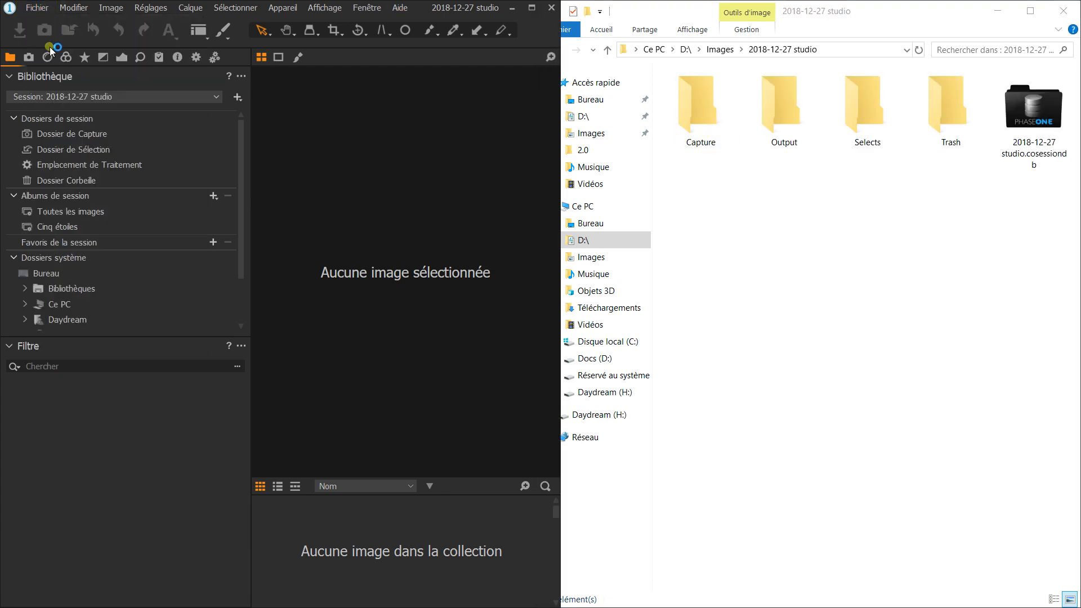
double_click(365, 344)
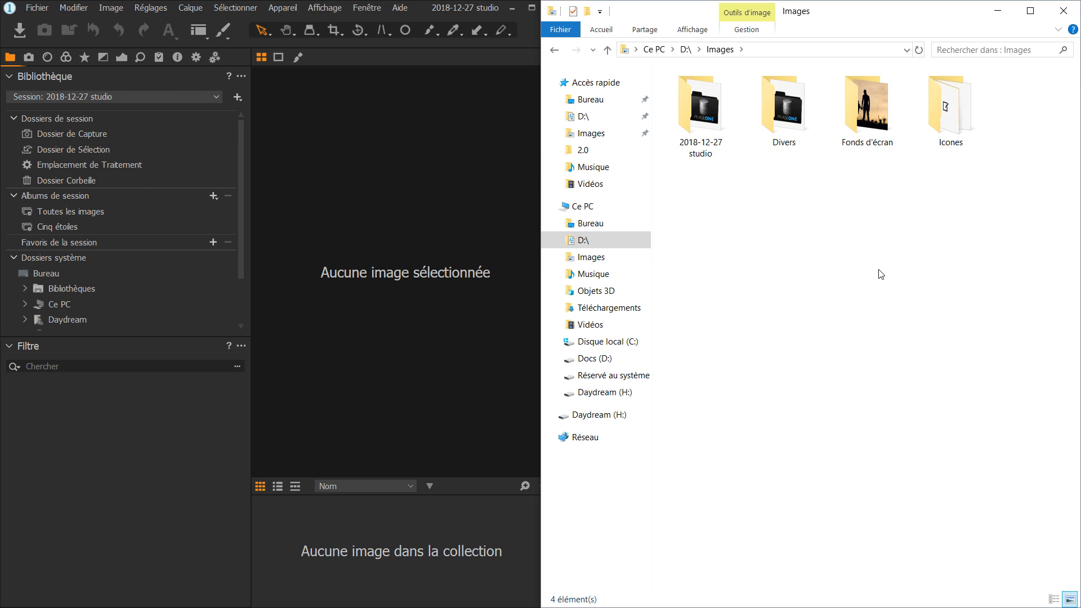
View the Capture subfolder of "2018-12-27 studio" in File Explorer, and return to the maximized Capture One window.
left_click(532, 8)
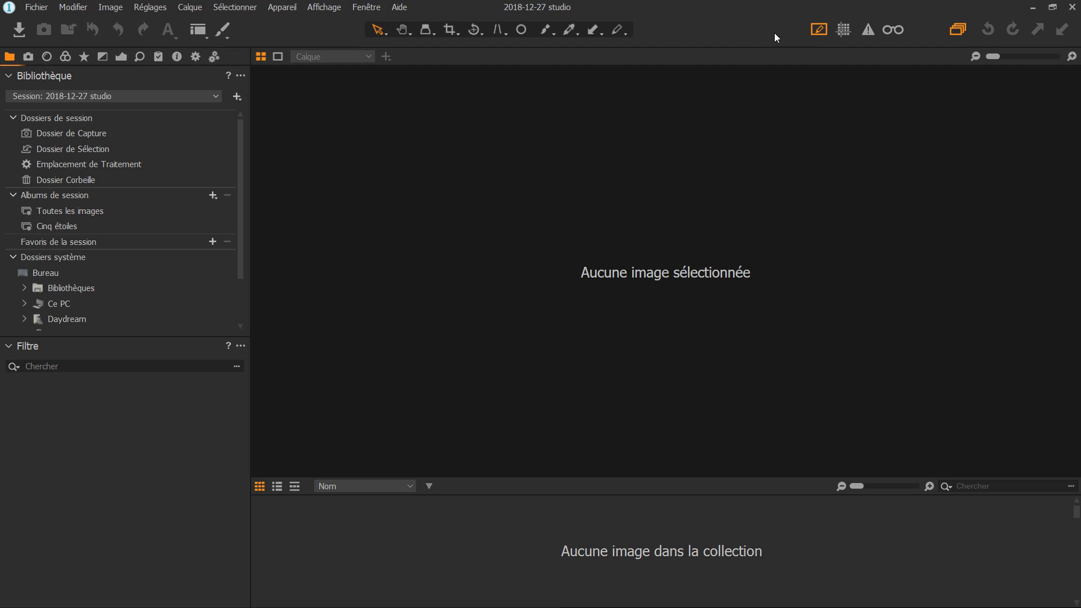
key("super+Left")
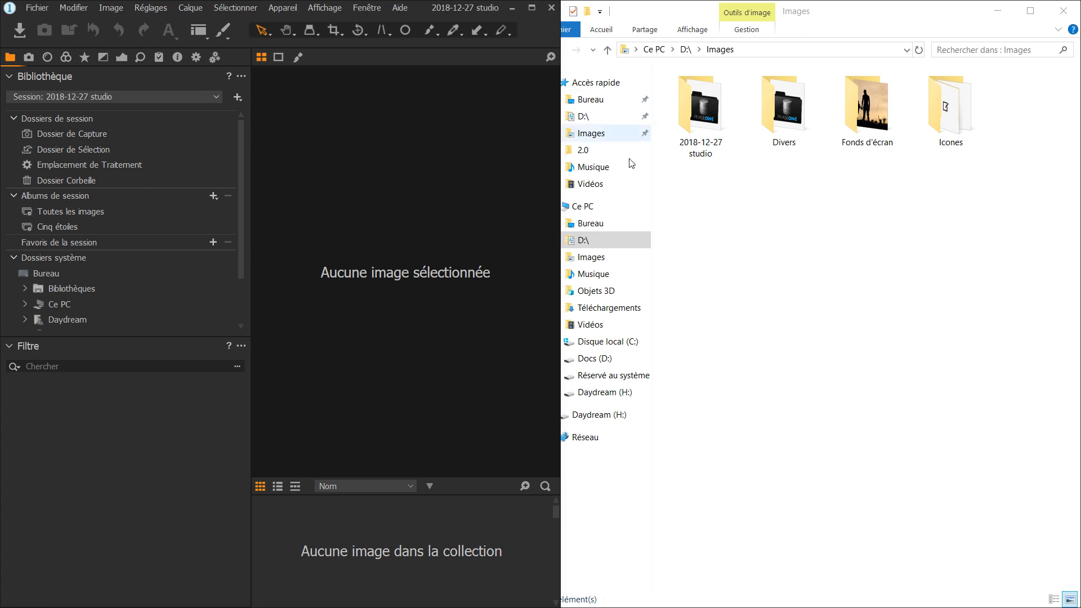
double_click(719, 142)
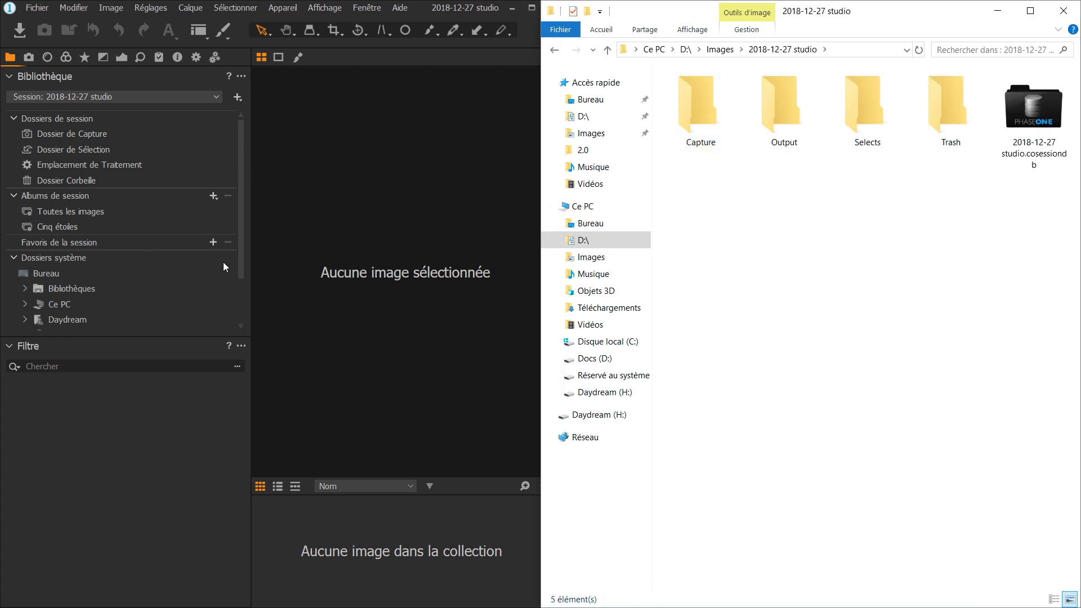
left_click(697, 109)
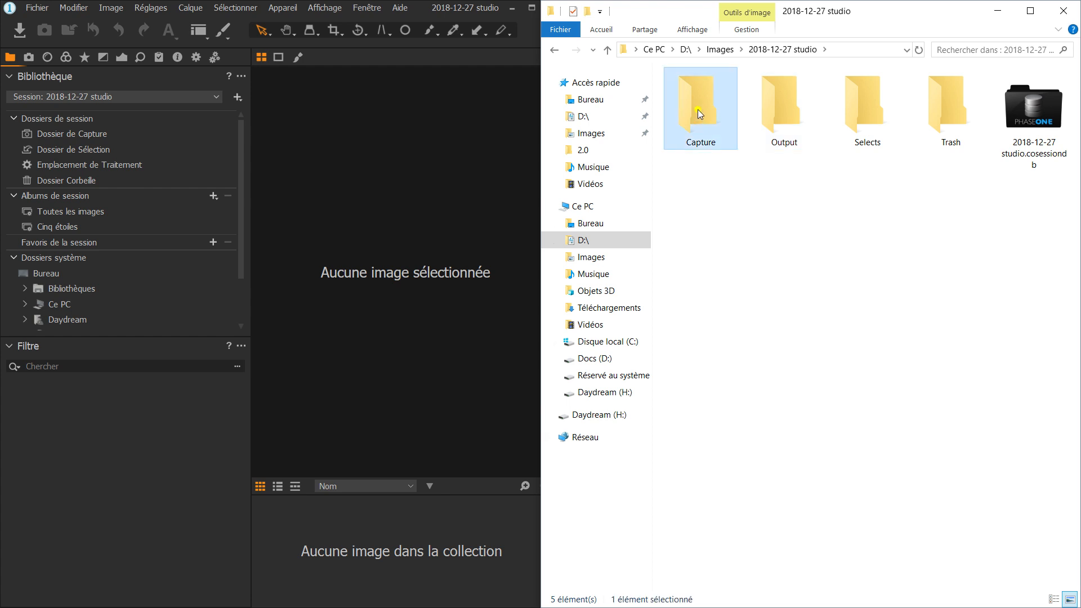
double_click(698, 109)
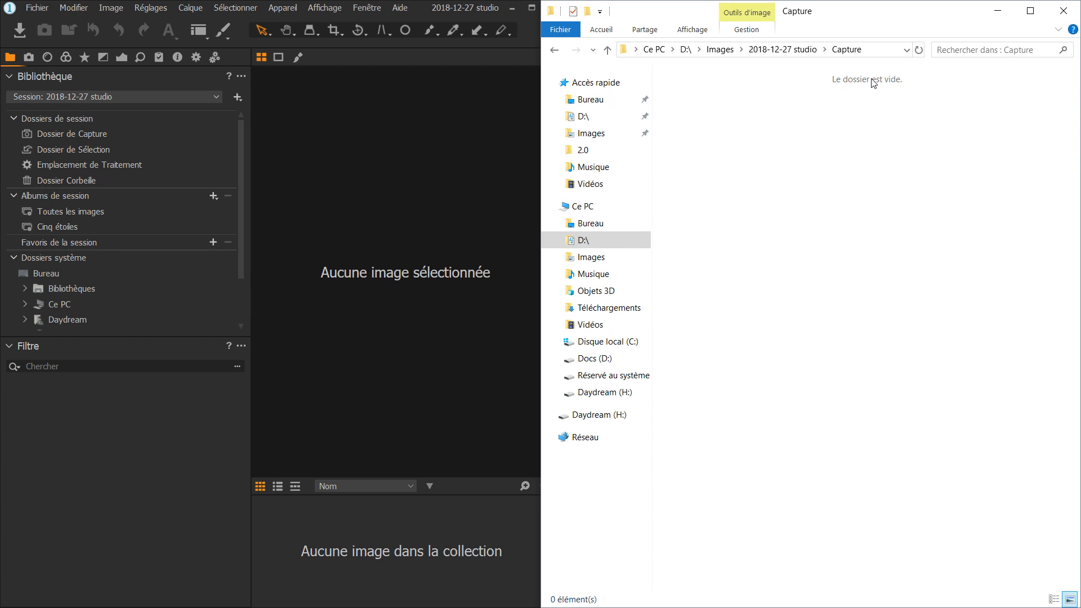
left_click(510, 56)
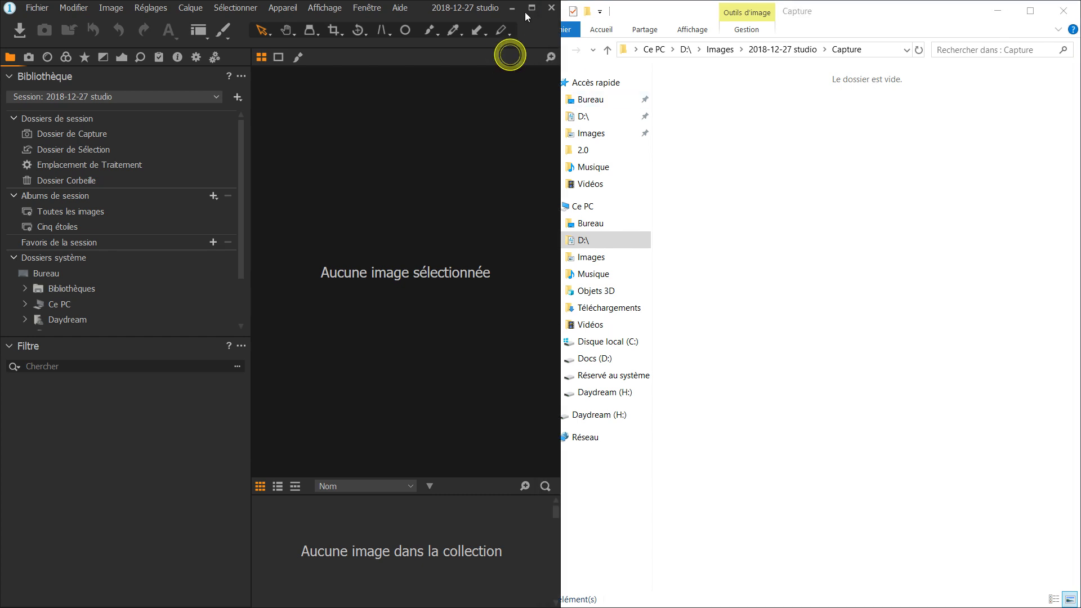
left_click(531, 8)
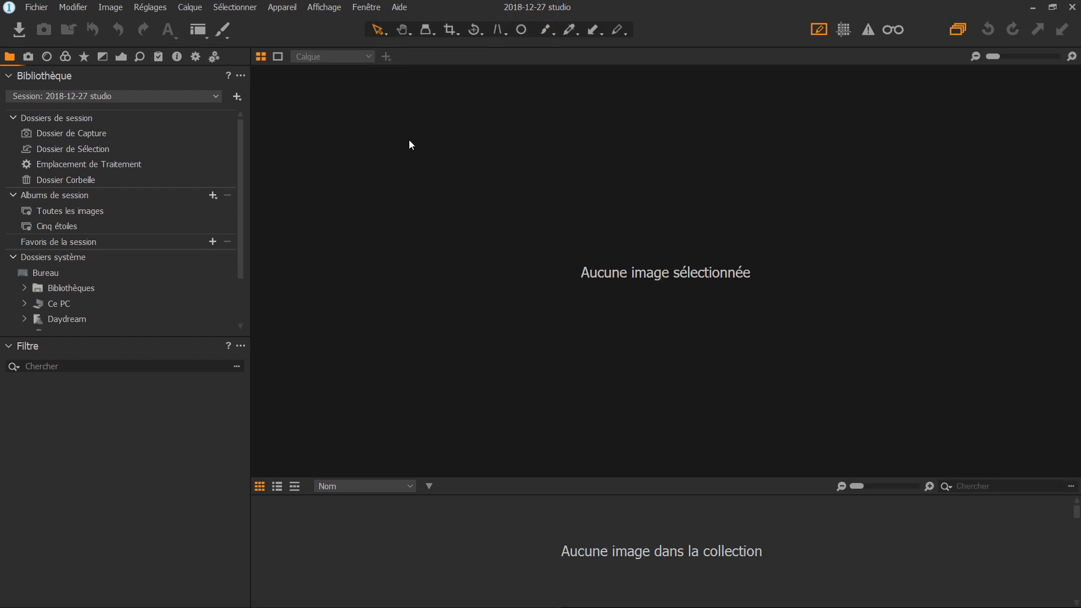
Open the image import dialog and choose the "raw" folder on the Bureau as the source.
left_click(28, 8)
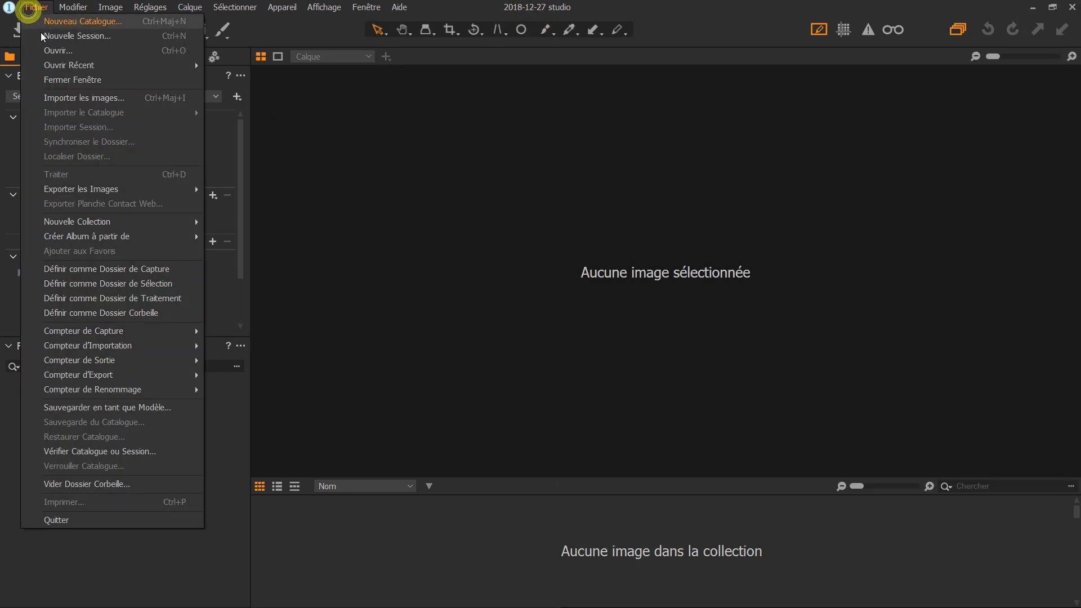
left_click(64, 96)
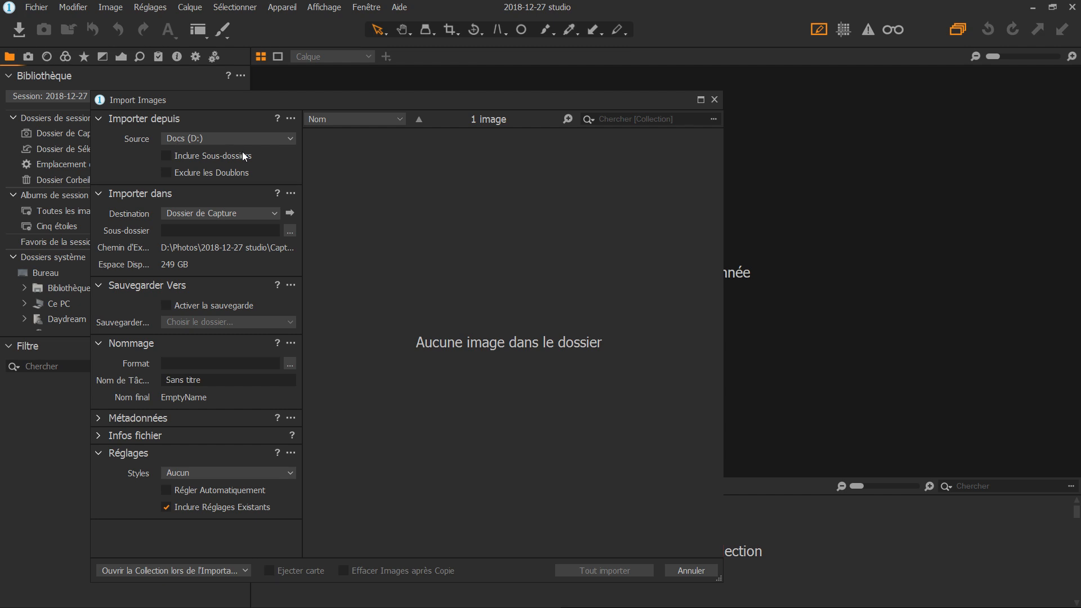
left_click(278, 140)
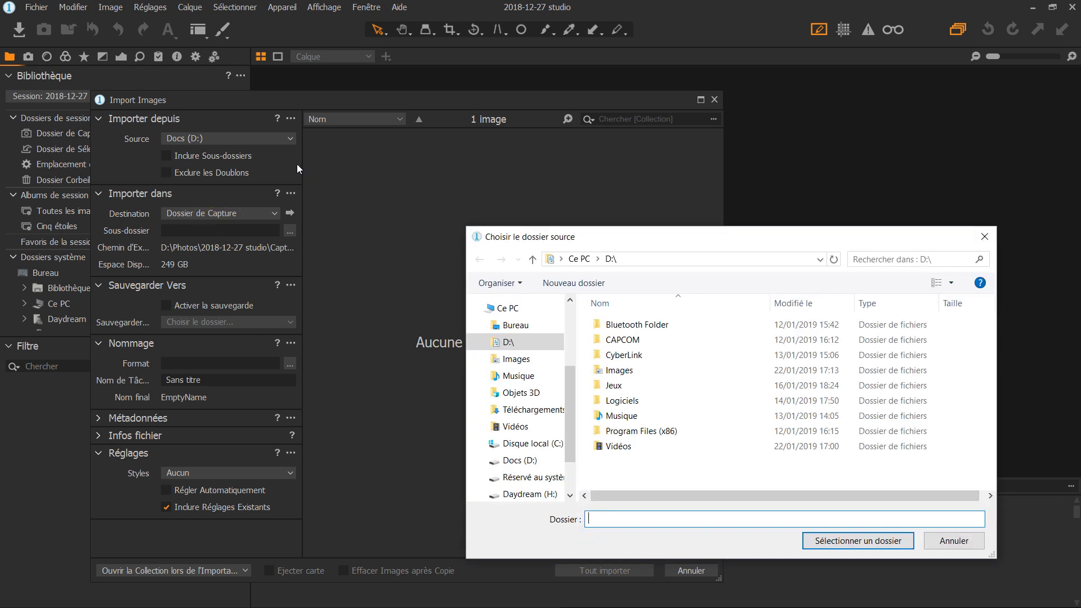
left_click(515, 325)
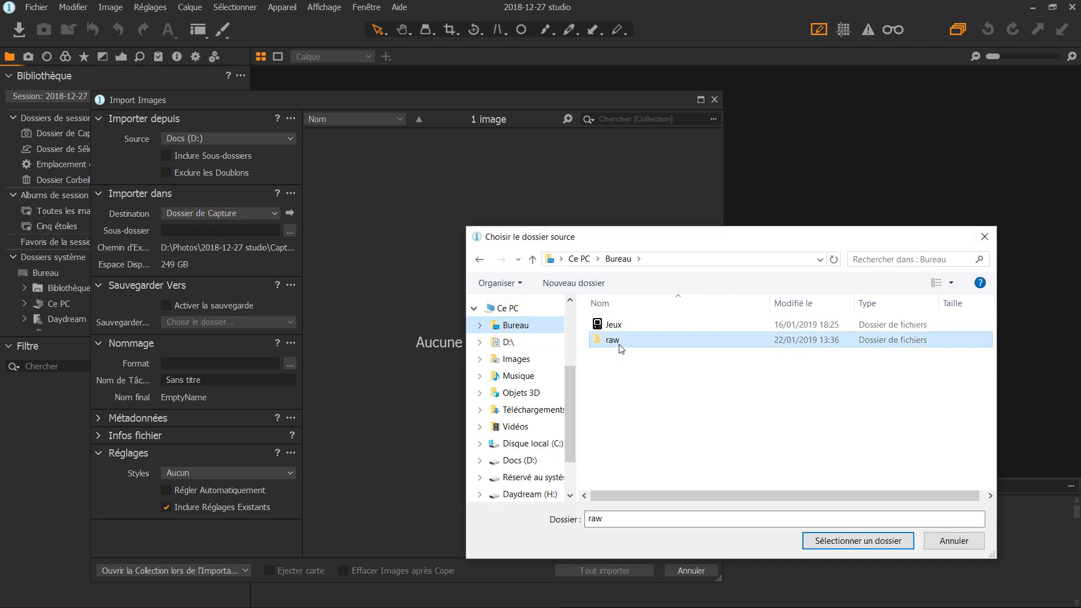
double_click(614, 341)
left_click(878, 542)
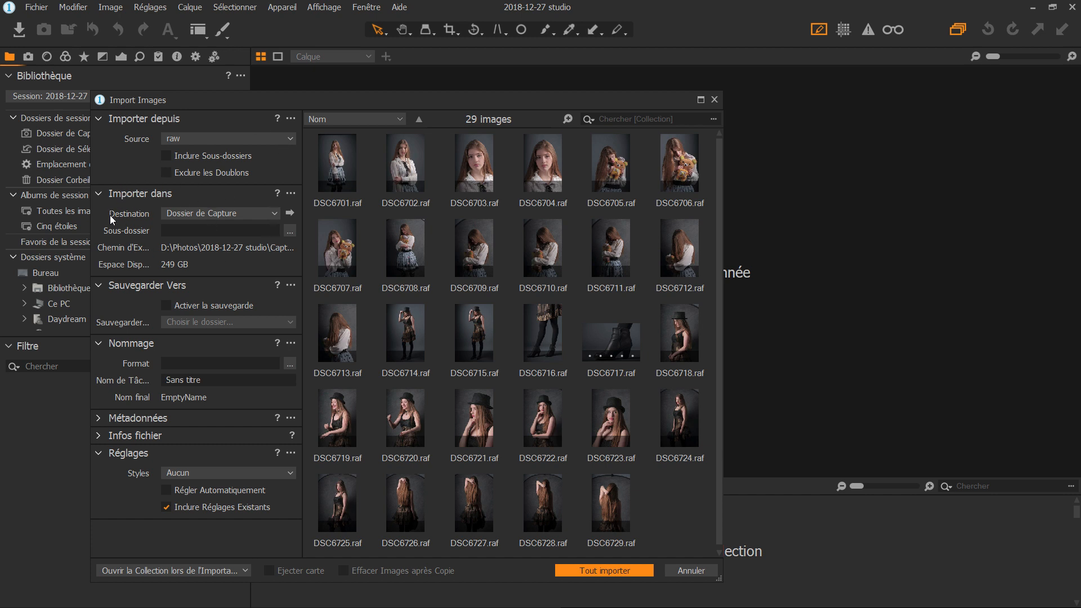
Keep Dossier de Capture as the import destination and collapse the Sauvegarder Vers section.
left_click(207, 214)
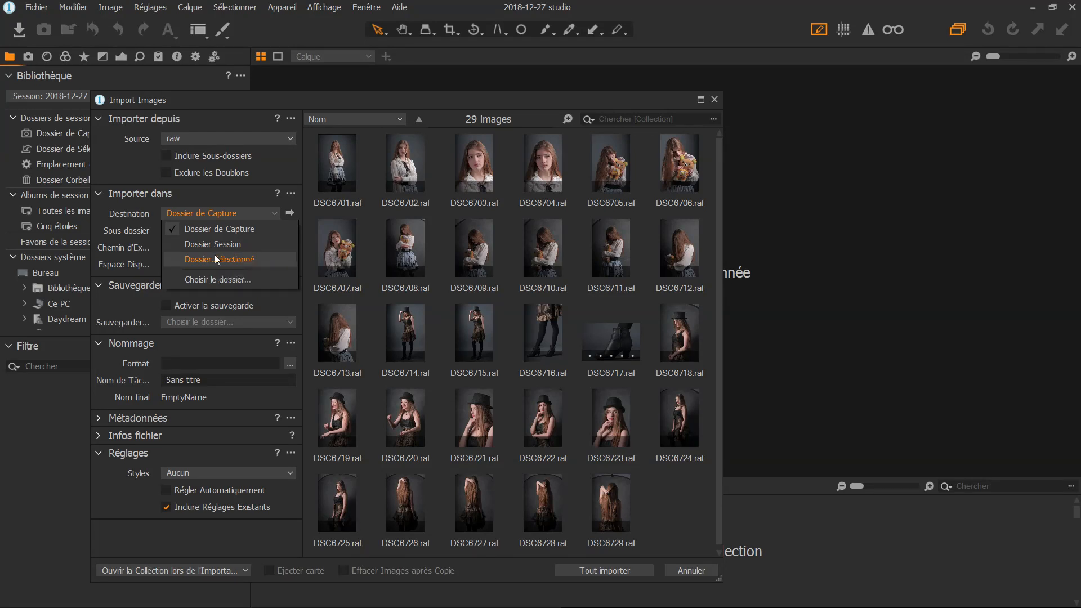
left_click(196, 210)
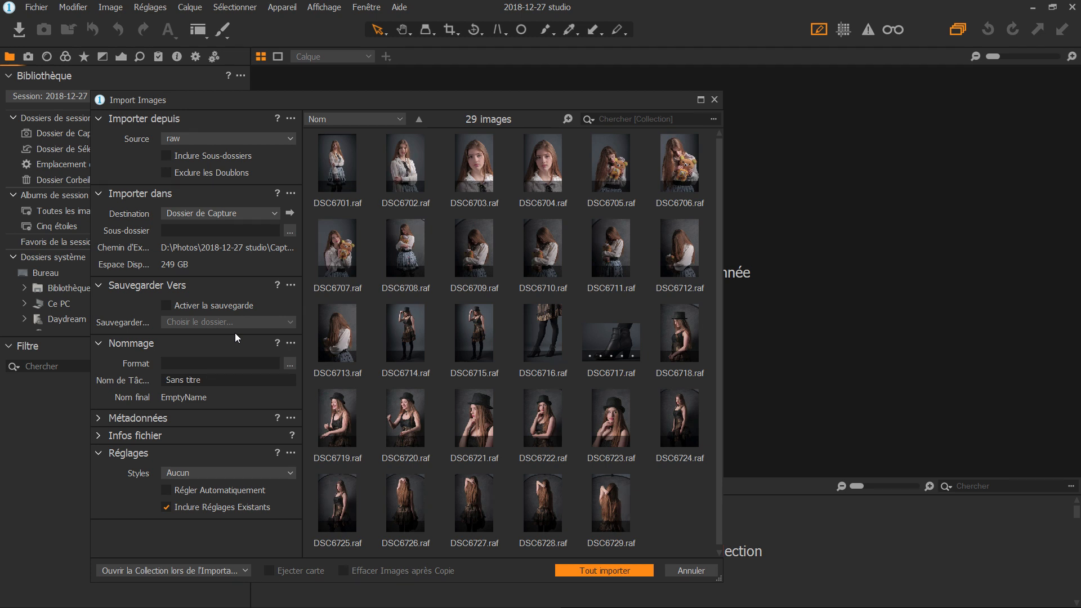
left_click(100, 285)
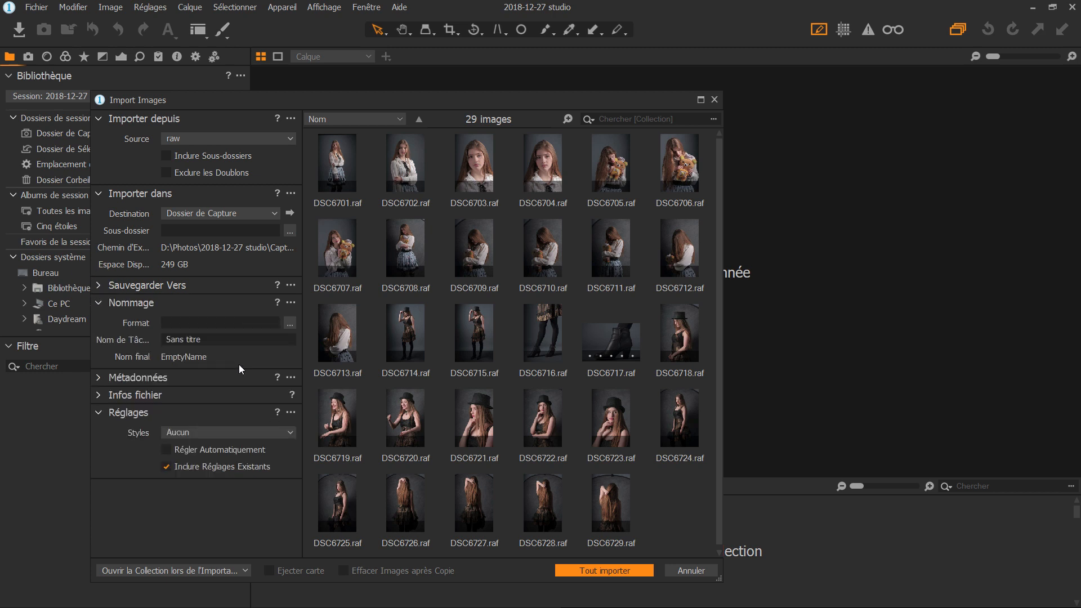
Open the import naming format editor and enter "Studio" as the start of the file name format.
left_click(213, 323)
left_click(289, 323)
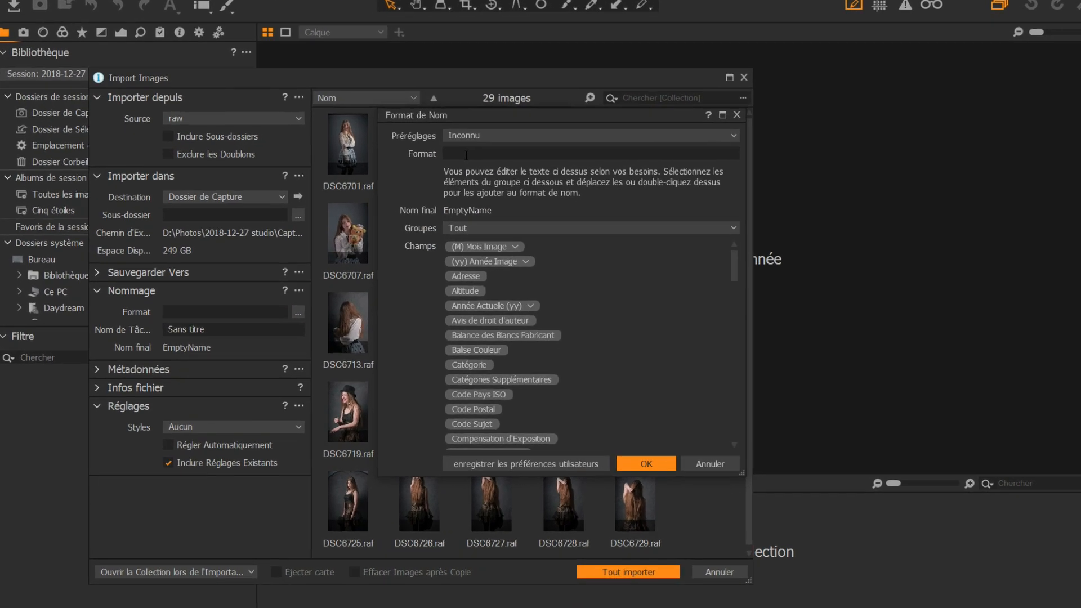
type("S")
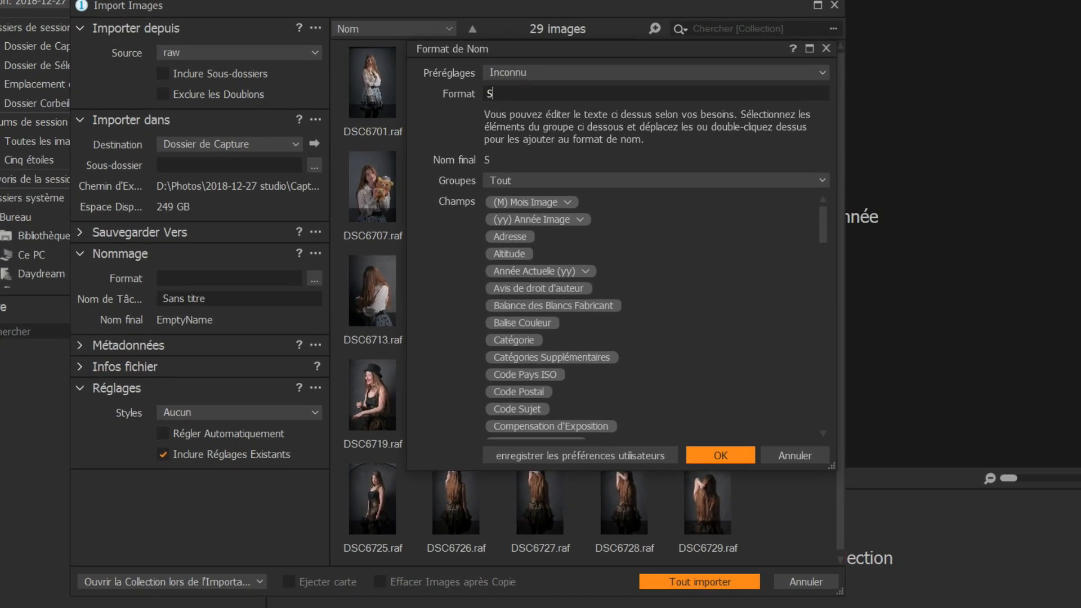
type("tudio")
Append the Compteur à 2 Chiffres field after "Studio" in the name format and accept it.
scroll(565, 250, "down", 3)
scroll(565, 249, "down", 1)
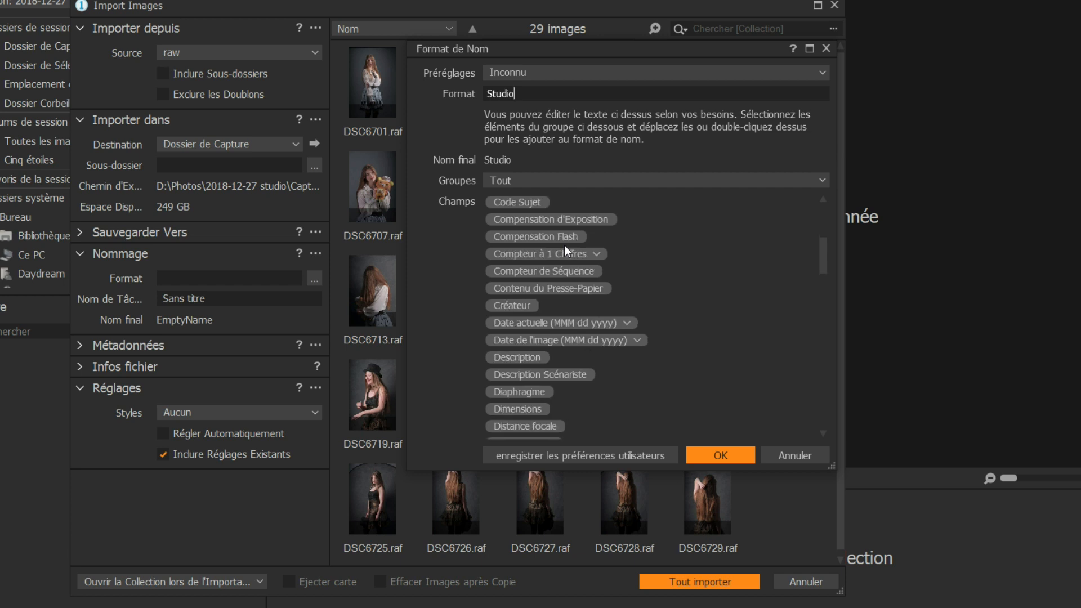
left_click(598, 254)
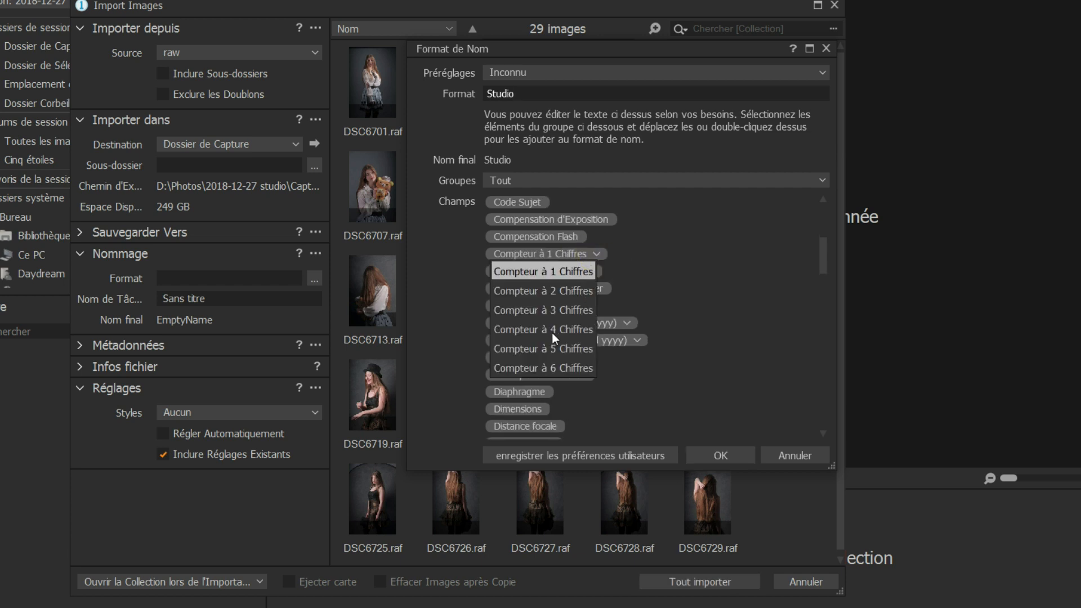
left_click(567, 291)
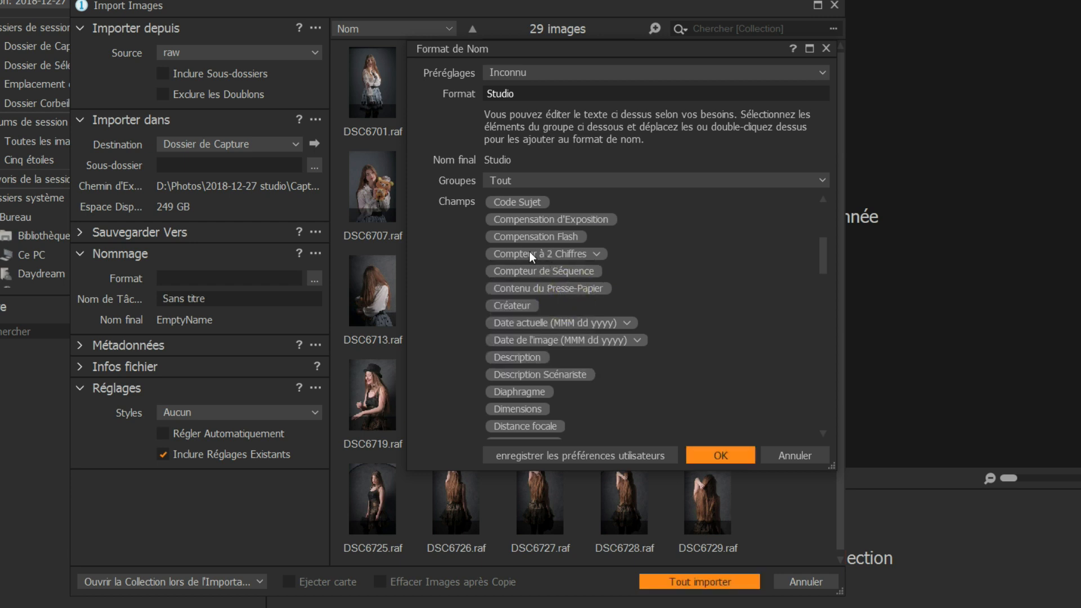
left_click_drag(530, 251, 549, 96)
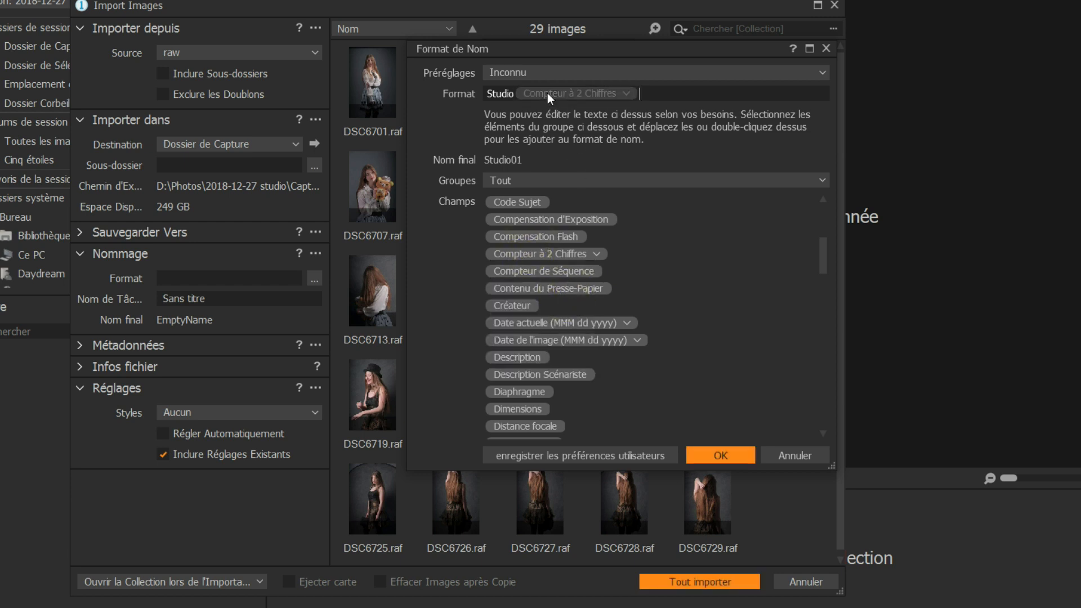
scroll(572, 290, "down", 4)
scroll(580, 290, "down", 2)
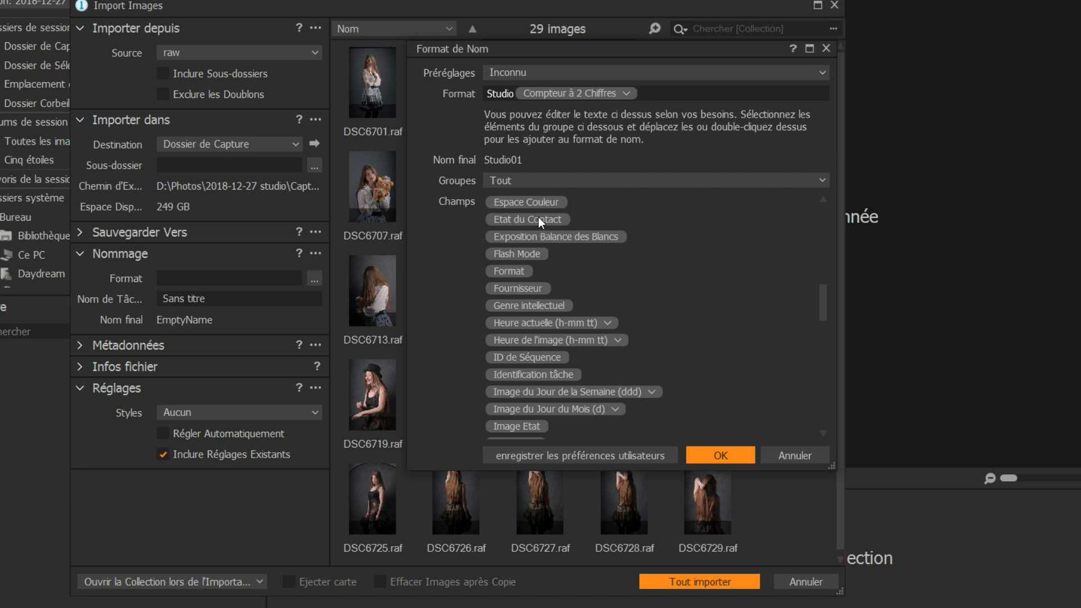
scroll(619, 297, "up", 5)
scroll(619, 297, "up", 3)
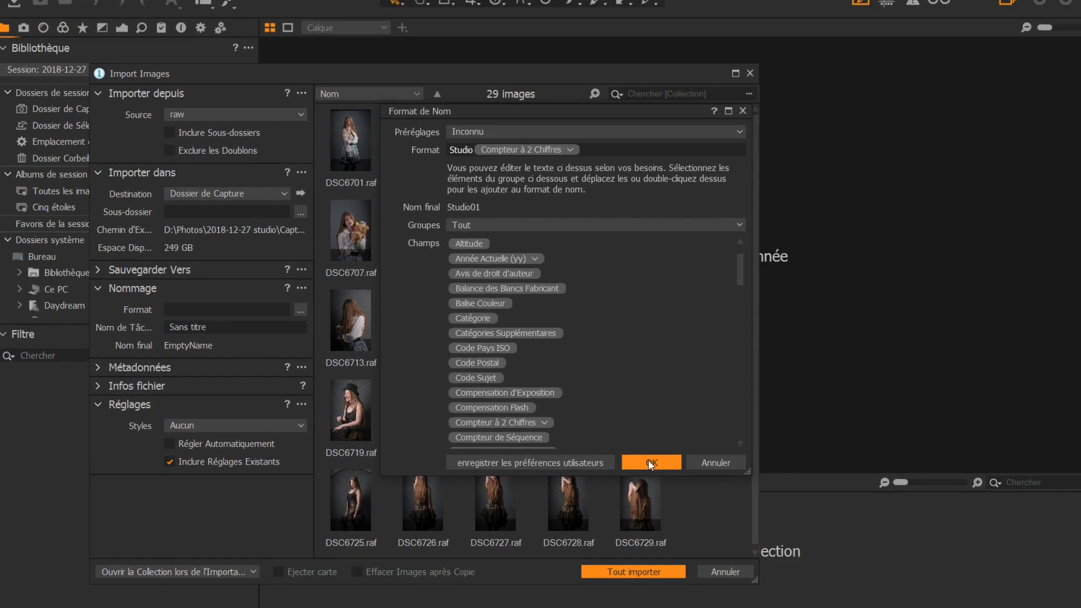
left_click(651, 463)
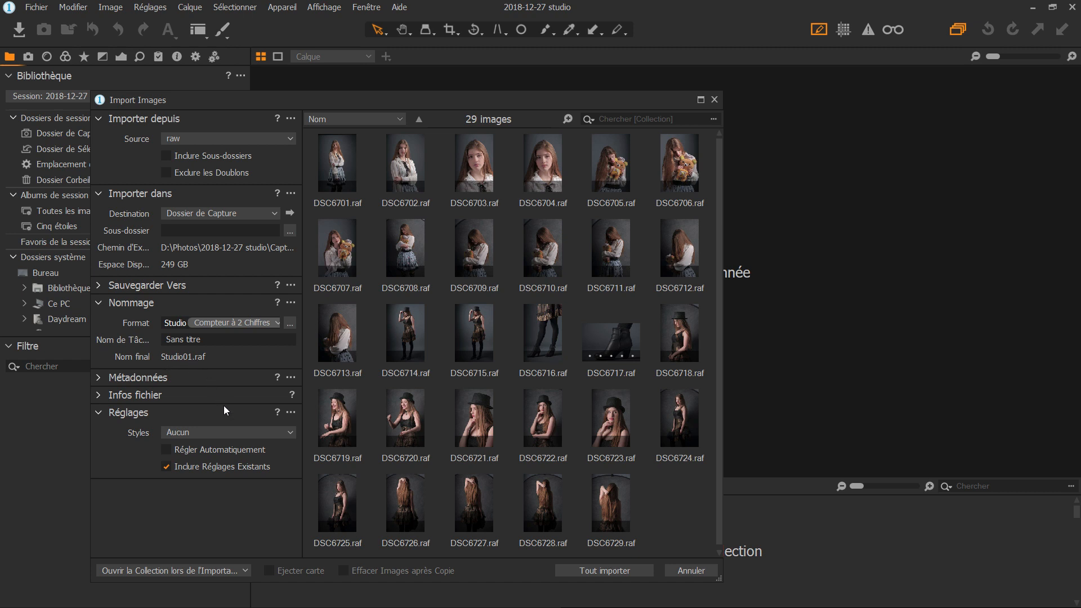
Examine the import's Métadonnées fields and the Infos fichier of DSC6702.raf, collapsing both sections again.
left_click(101, 377)
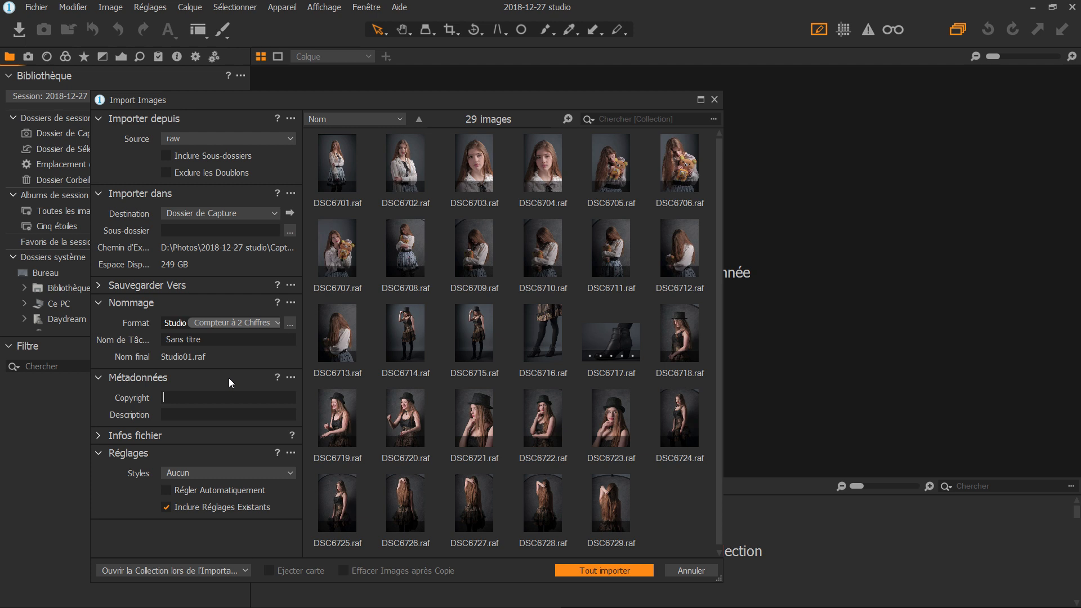
left_click(97, 377)
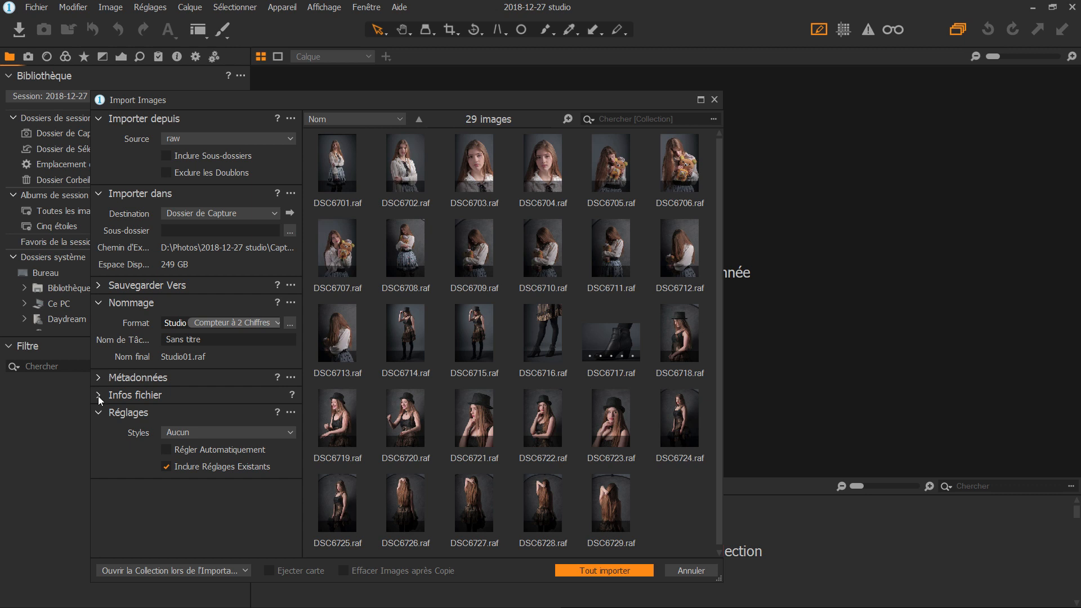
left_click(98, 396)
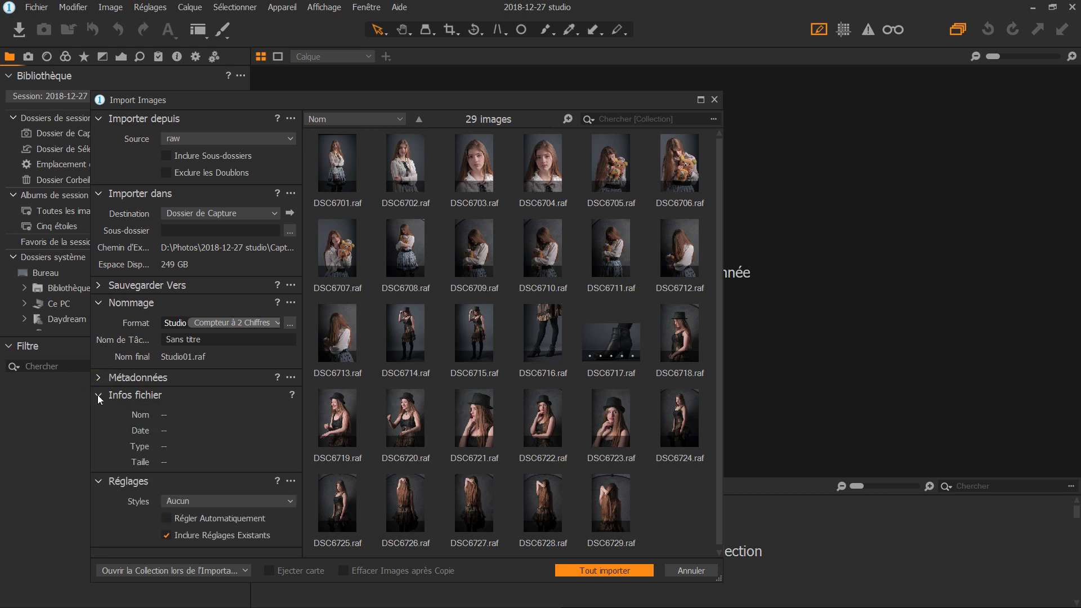
left_click(422, 178)
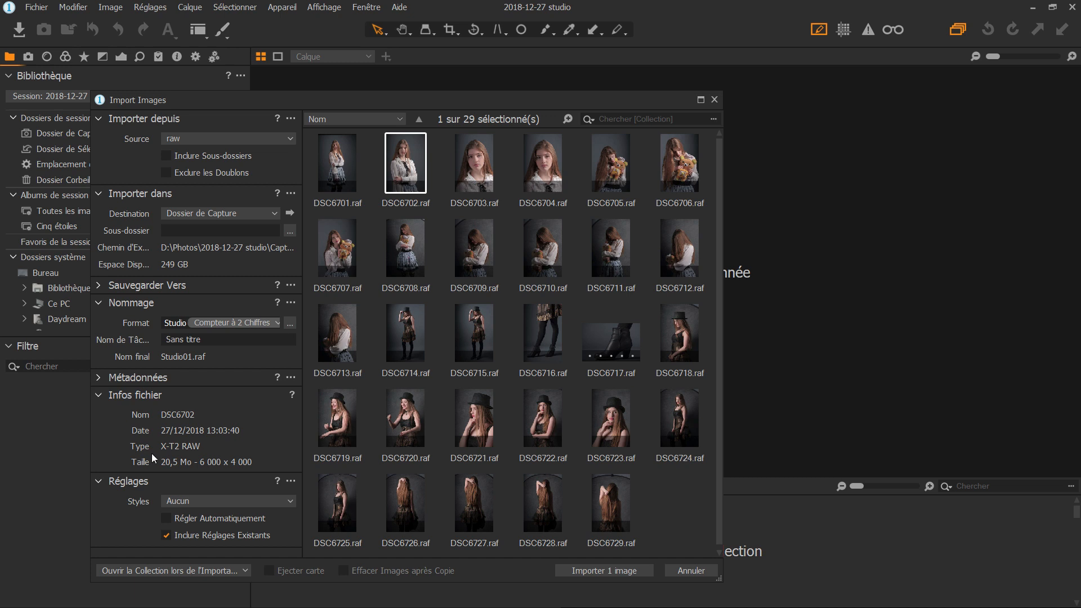
left_click(98, 396)
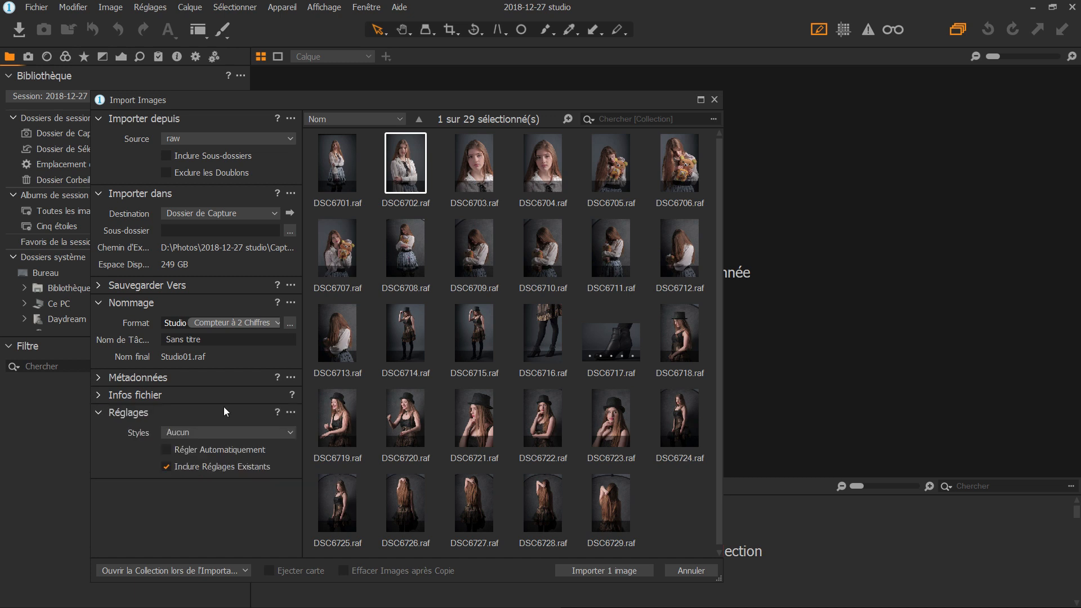
Look through the import styles, including the built-in IQ Styles, without applying any, and keep Inclure Réglages Existants enabled.
left_click(232, 429)
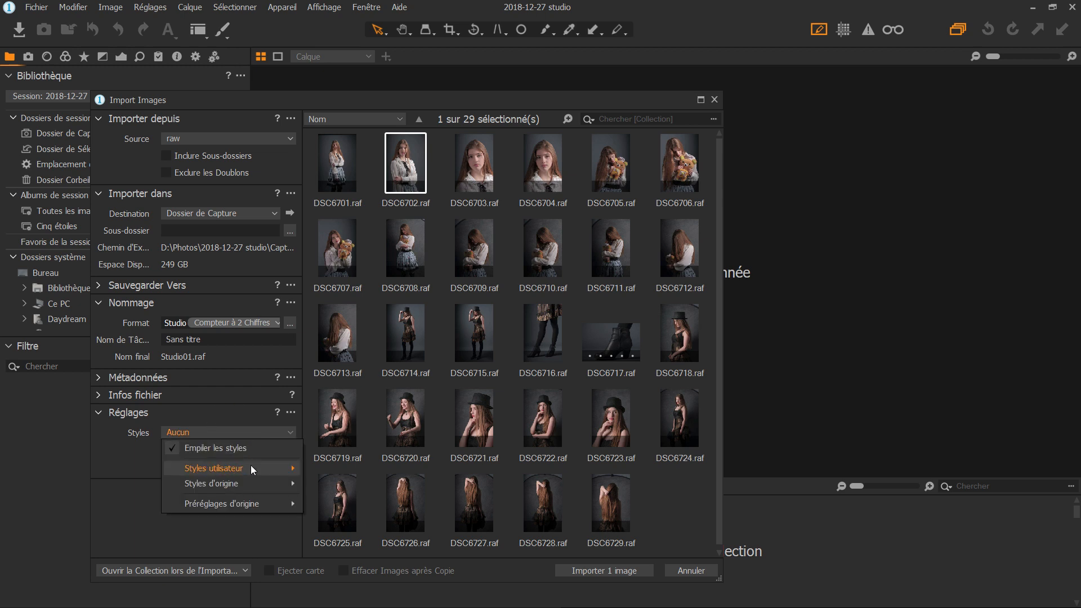
mouse_move(251, 469)
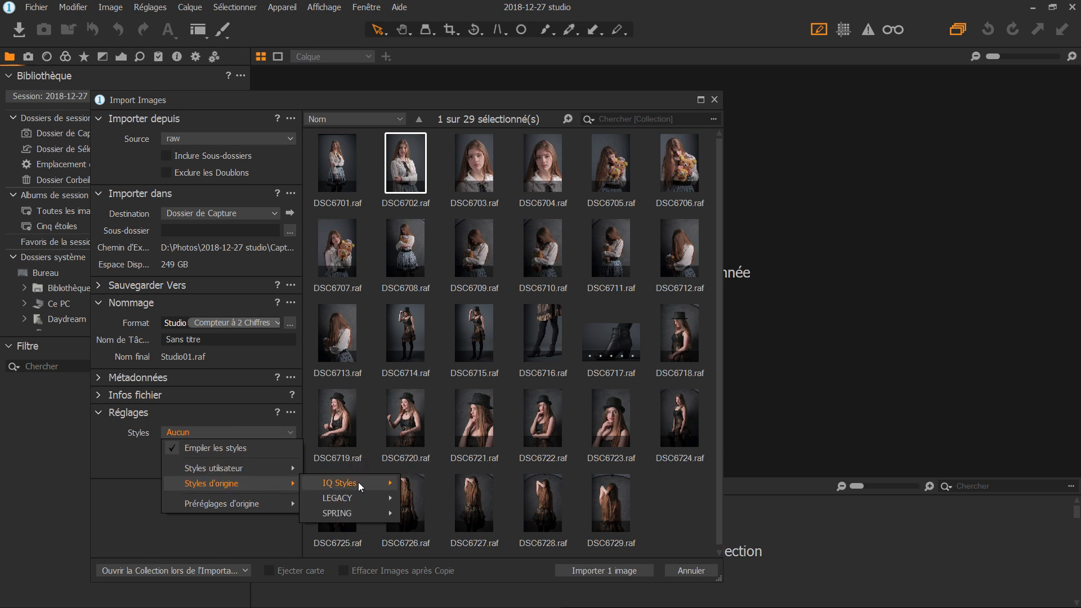
mouse_move(359, 482)
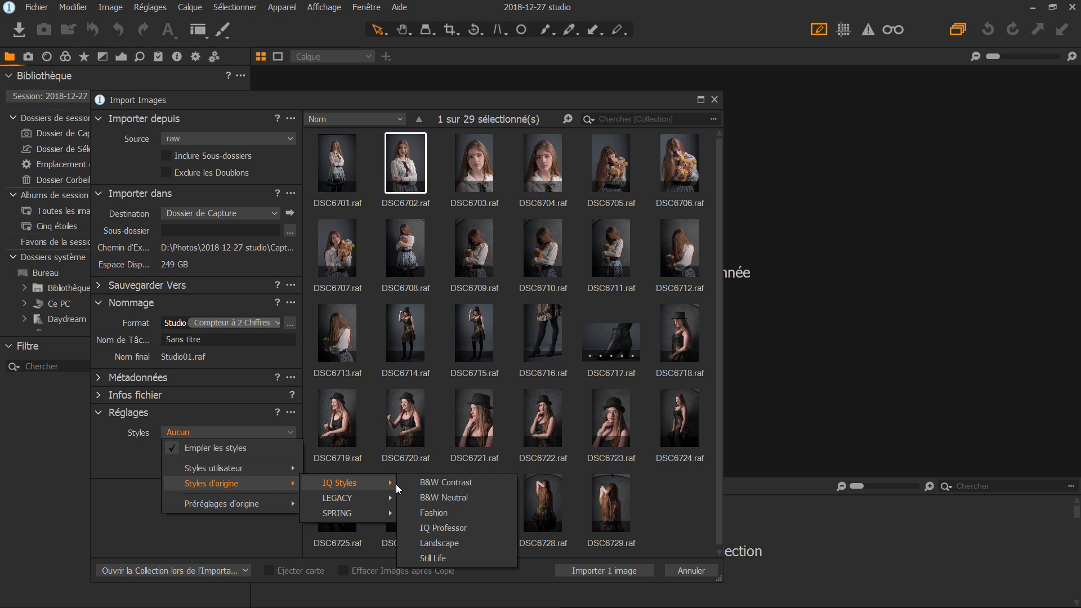
left_click(139, 470)
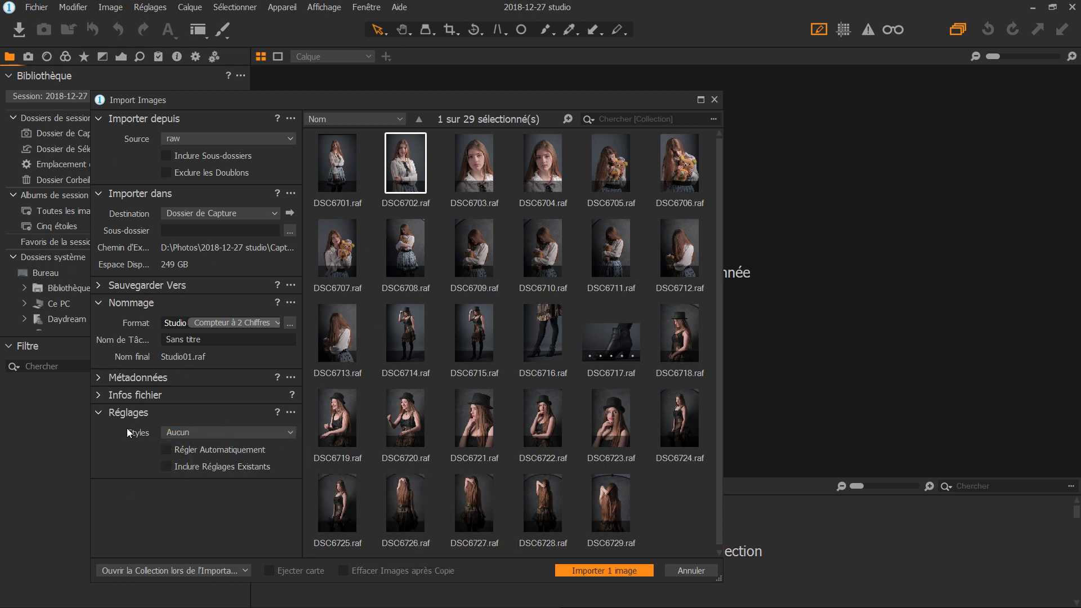
left_click(163, 469)
Select all photos from DSC6701.raf to DSC6729.raf, import them and dismiss the activity window.
left_click(337, 165)
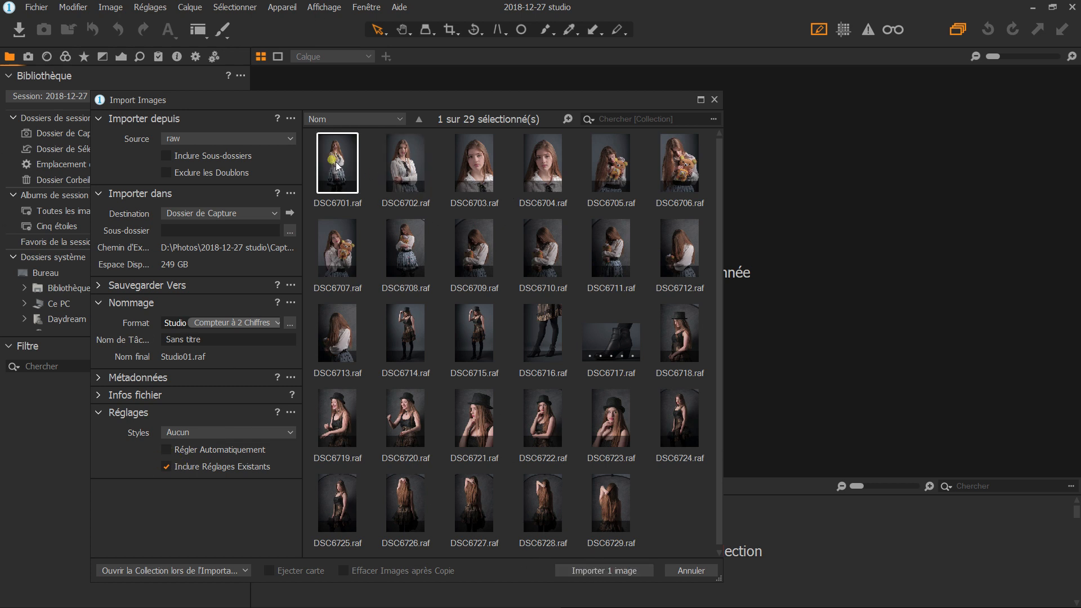
left_click(613, 522, "shift")
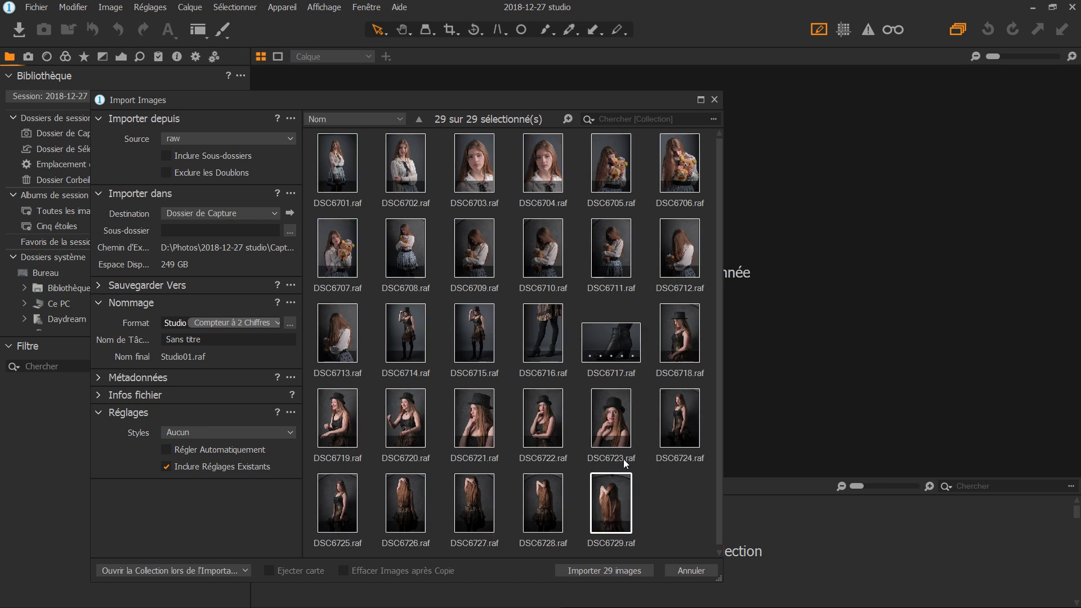
left_click(623, 571)
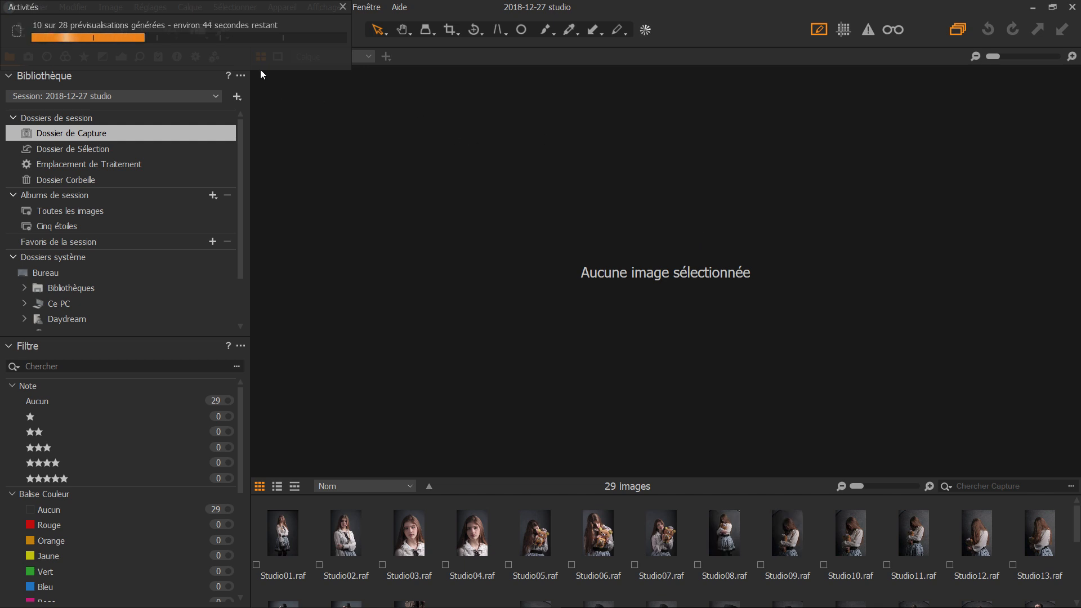
left_click(342, 7)
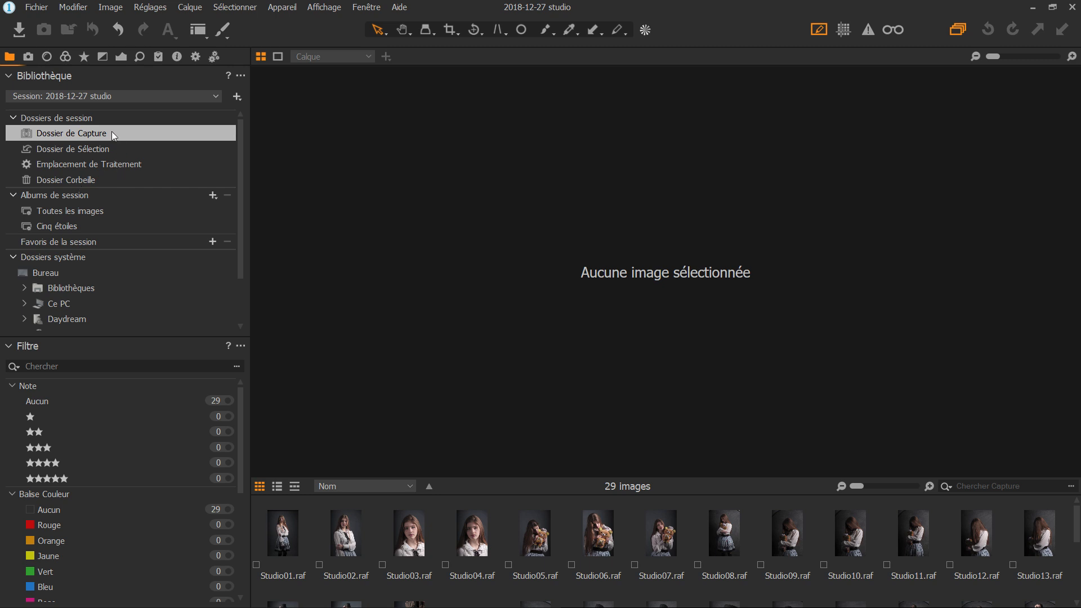
Enlarge the thumbnail browser of Dossier de Capture to show more rows and display Studio02.raf in the viewer.
left_click(78, 133)
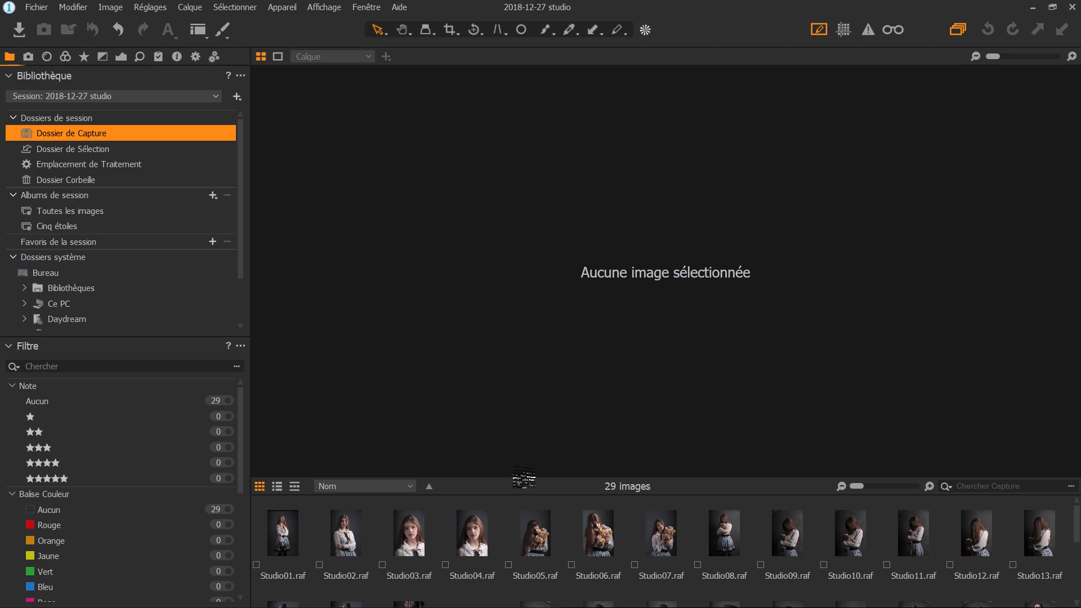
left_click_drag(519, 482, 511, 369)
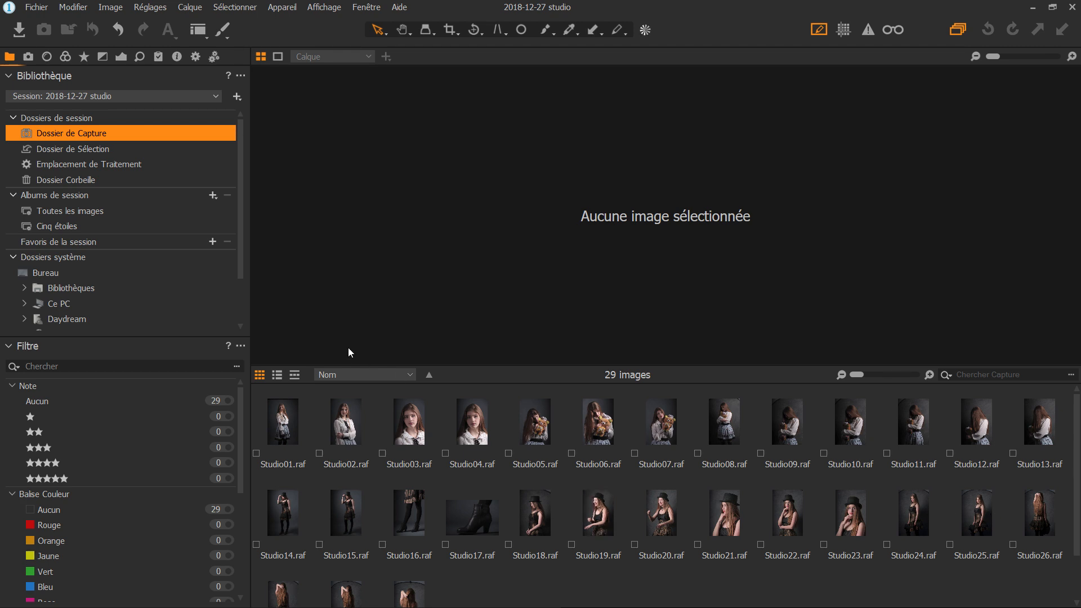
left_click(354, 424)
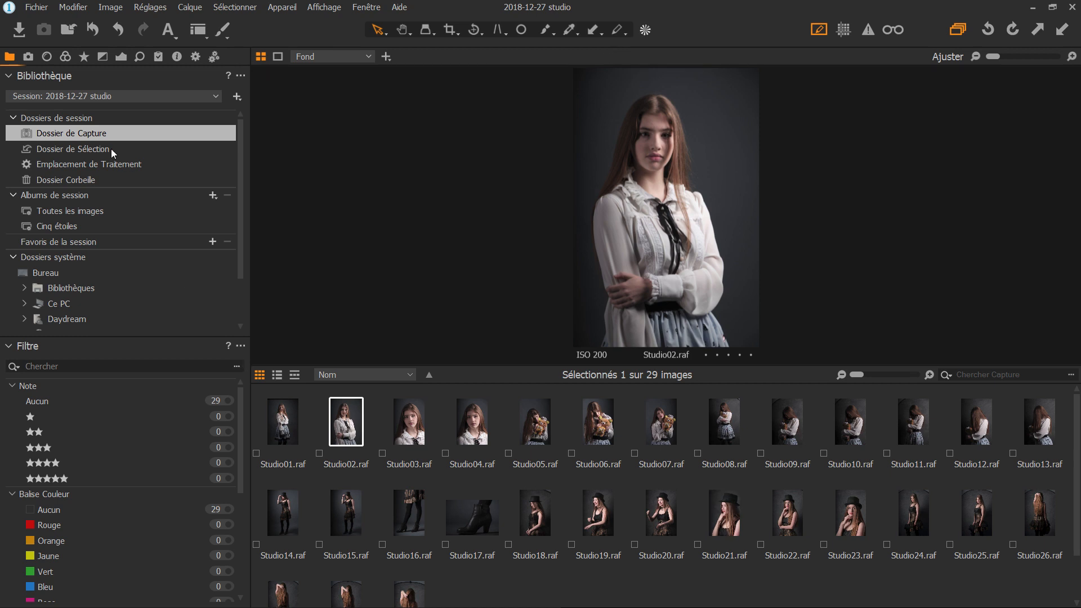
mouse_move(128, 166)
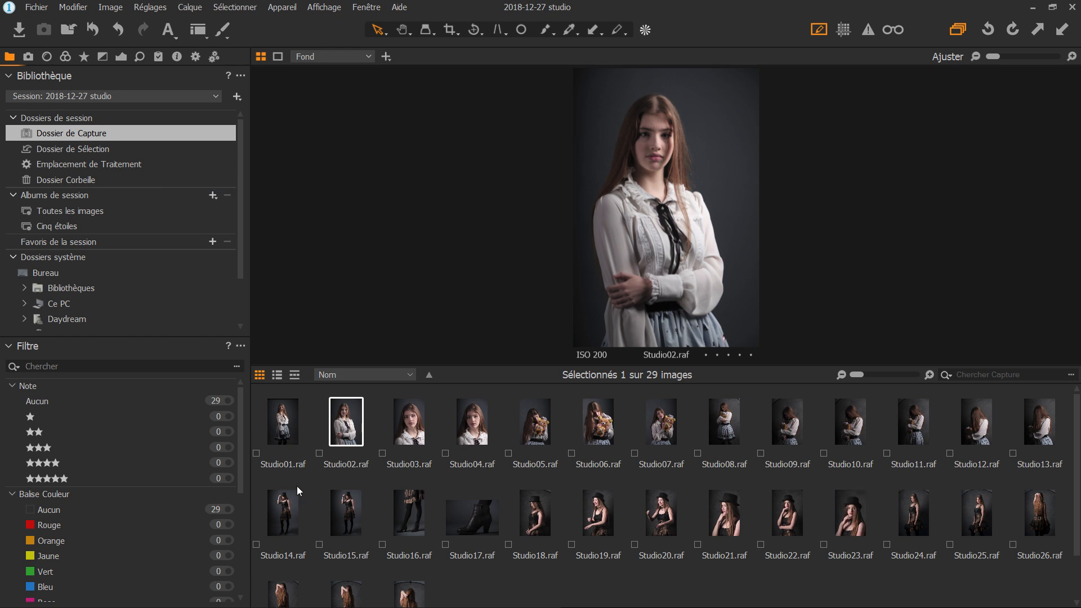
Move Studio01.raf, Studio03.raf and Studio05.raf to Dossier de Sélection and view them in that folder.
left_click(282, 421)
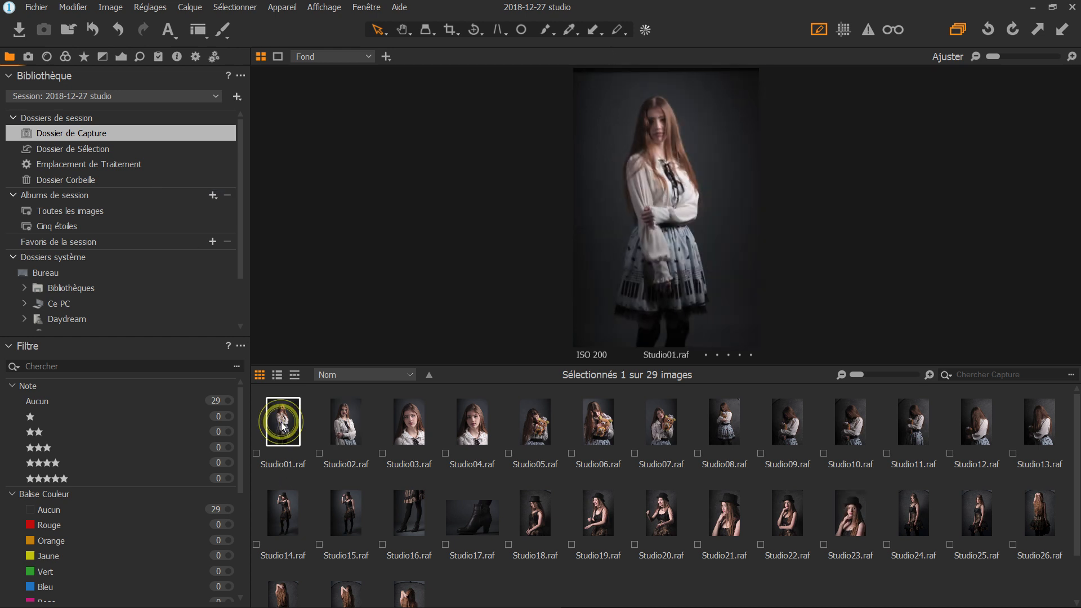
left_click(407, 420, "ctrl")
left_click(533, 422, "ctrl")
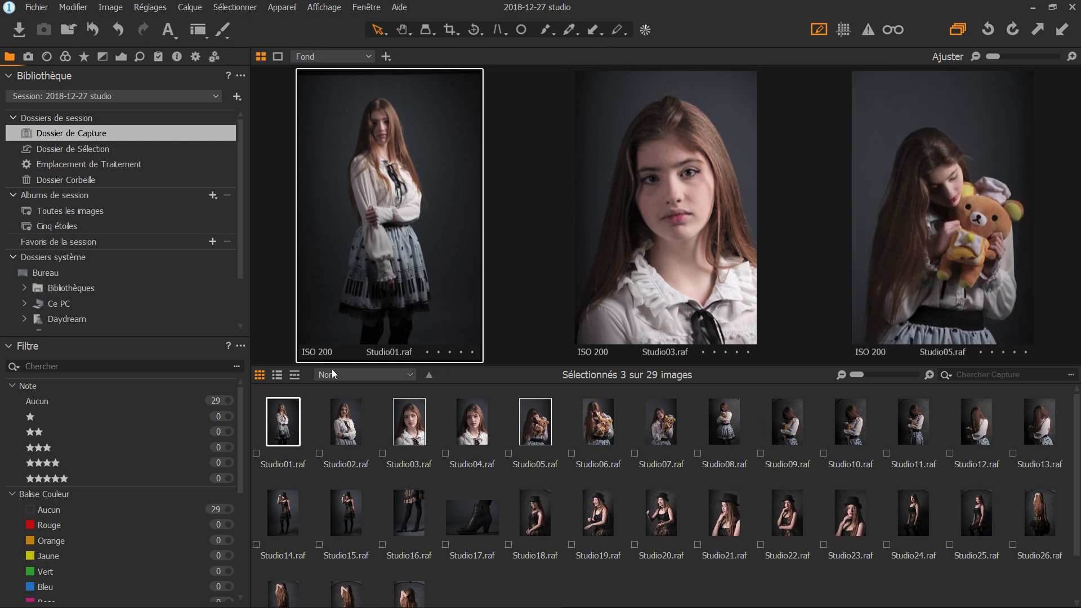
left_click(68, 29)
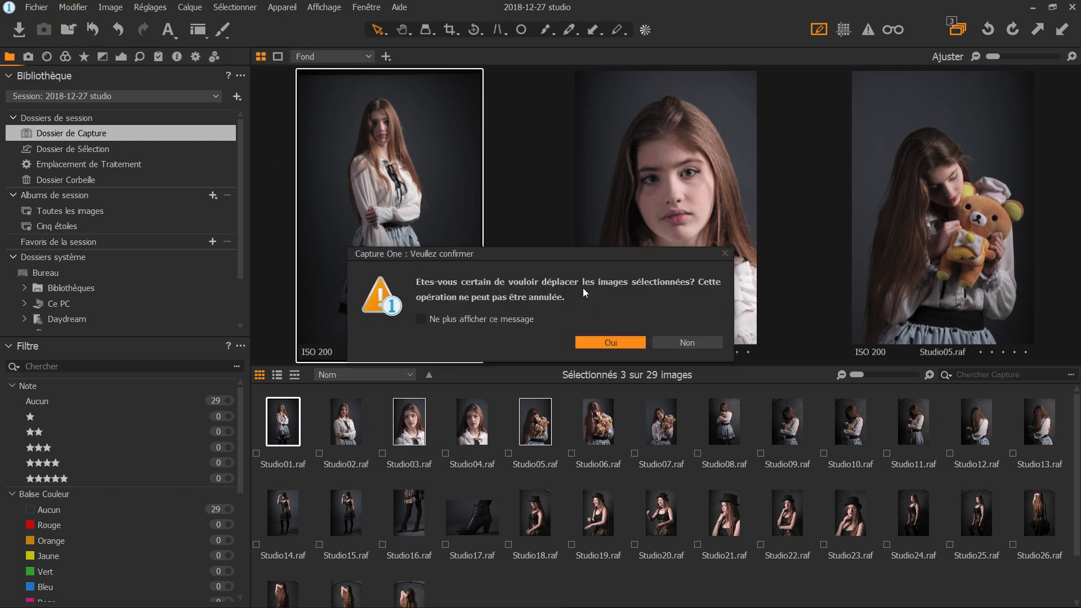
left_click(616, 342)
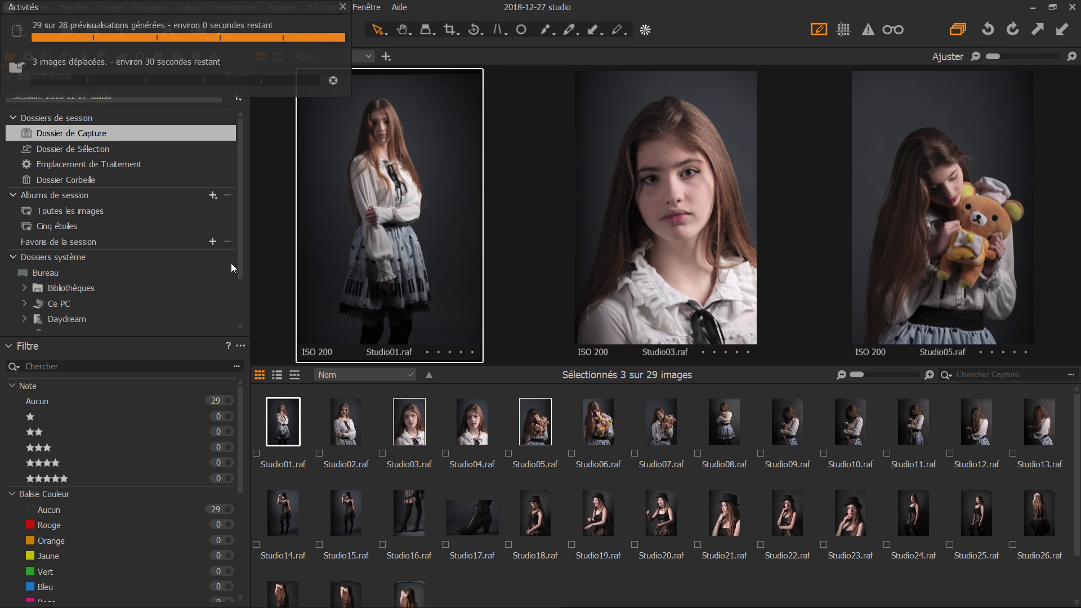
left_click(103, 151)
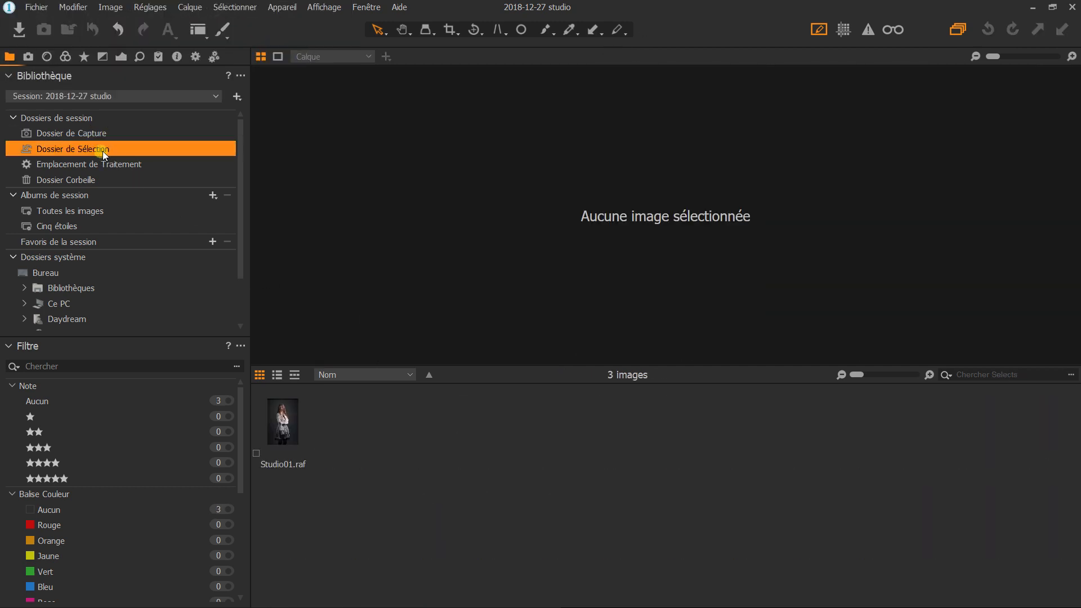
left_click(409, 422)
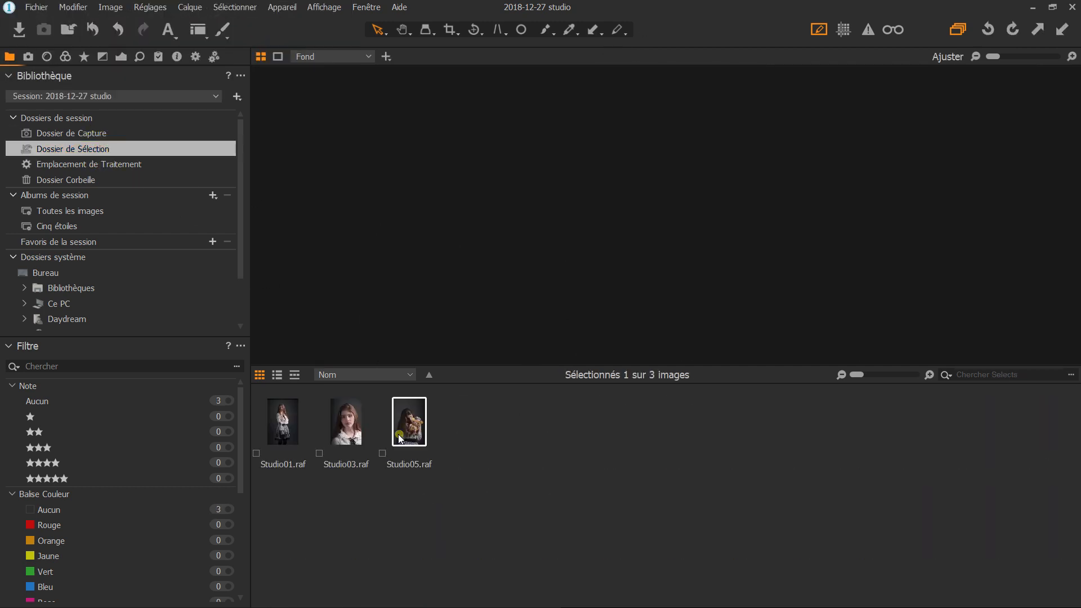
Move Studio17.raf, Studio23.raf and Studio24.raf from Dossier de Capture to Dossier de Sélection and confirm the move.
left_click(92, 135)
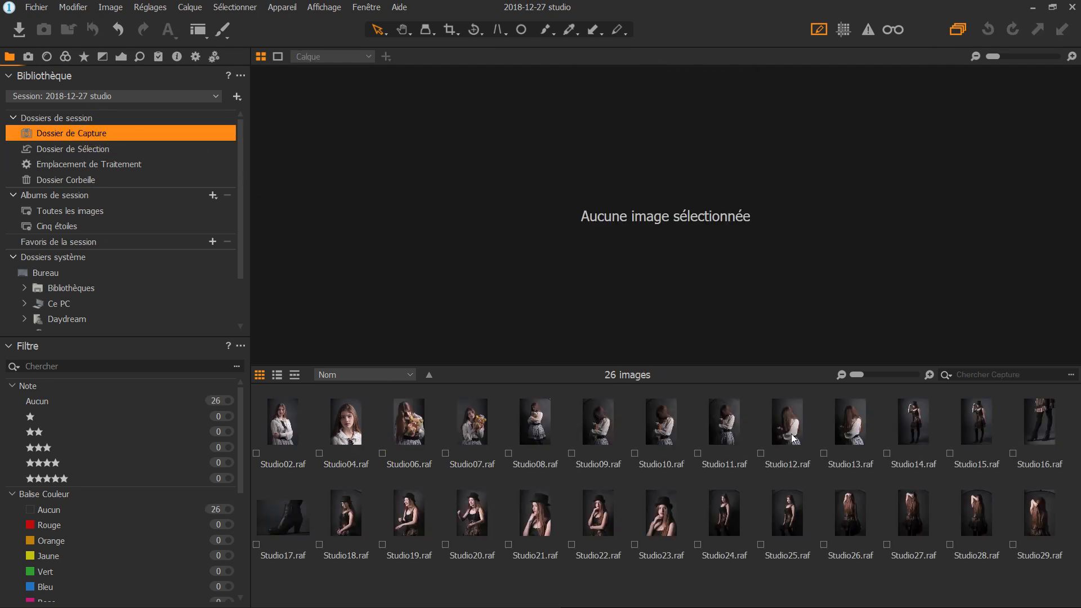
left_click(717, 508)
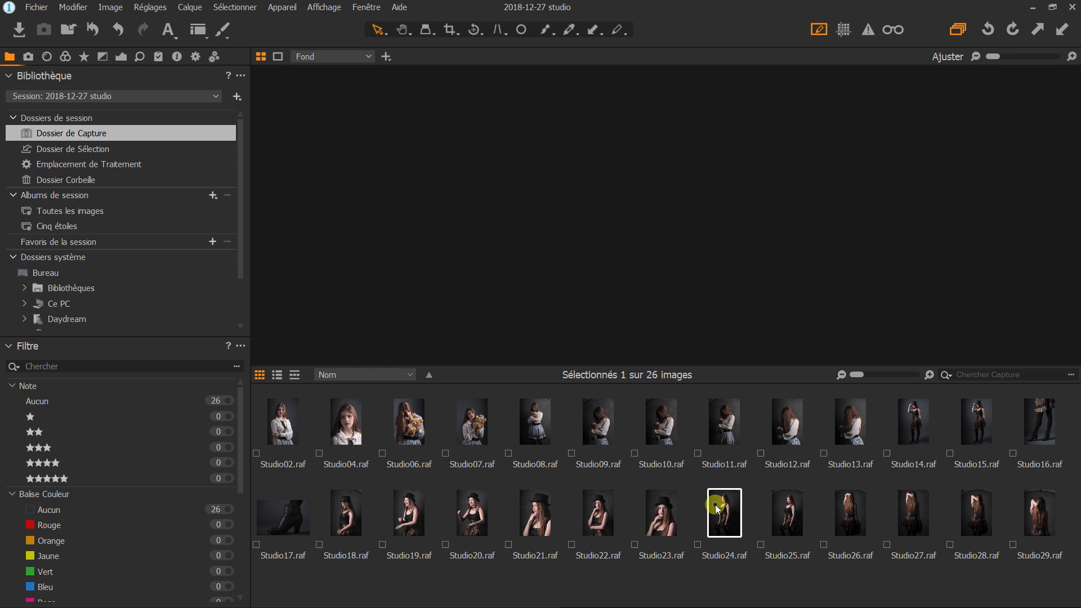
left_click(667, 513, "ctrl")
left_click(284, 515, "ctrl")
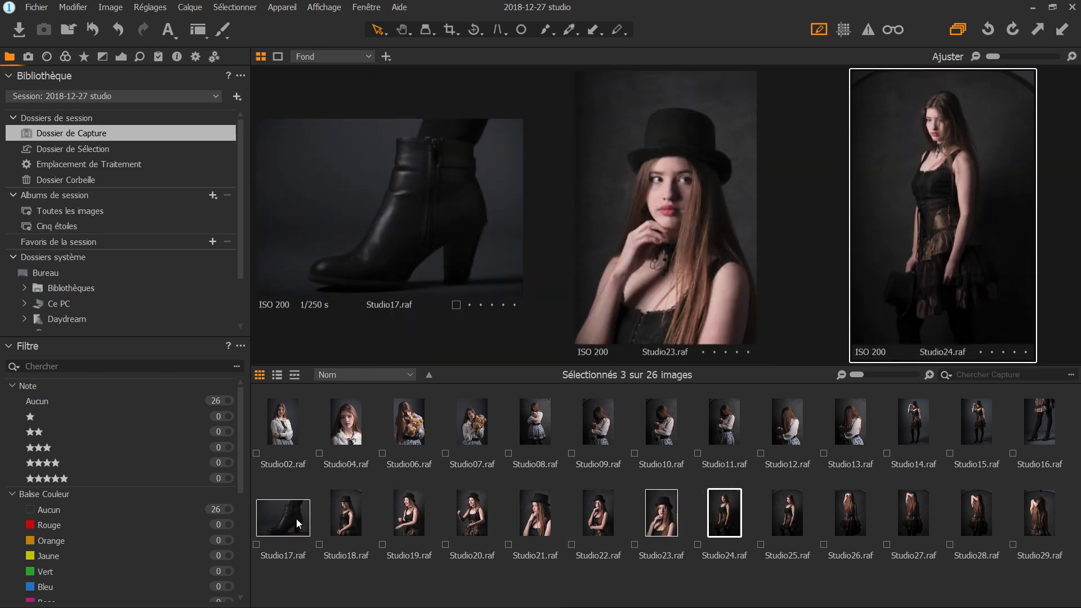
left_click_drag(299, 524, 84, 152)
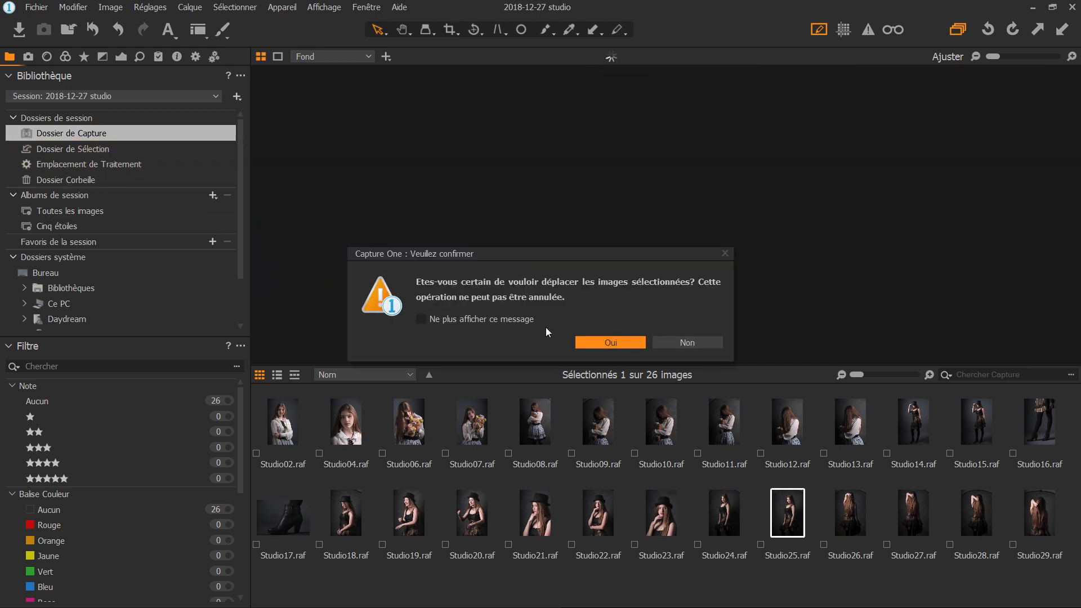
left_click(625, 340)
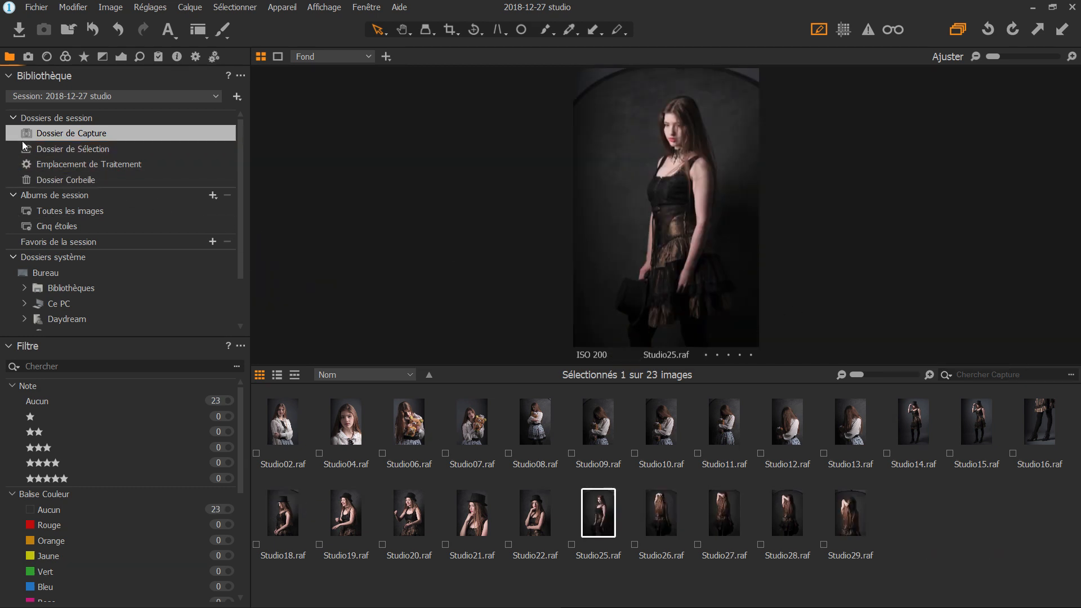
Move Studio24.raf from Dossier de Sélection back to Dossier de Capture and confirm the move.
left_click(75, 149)
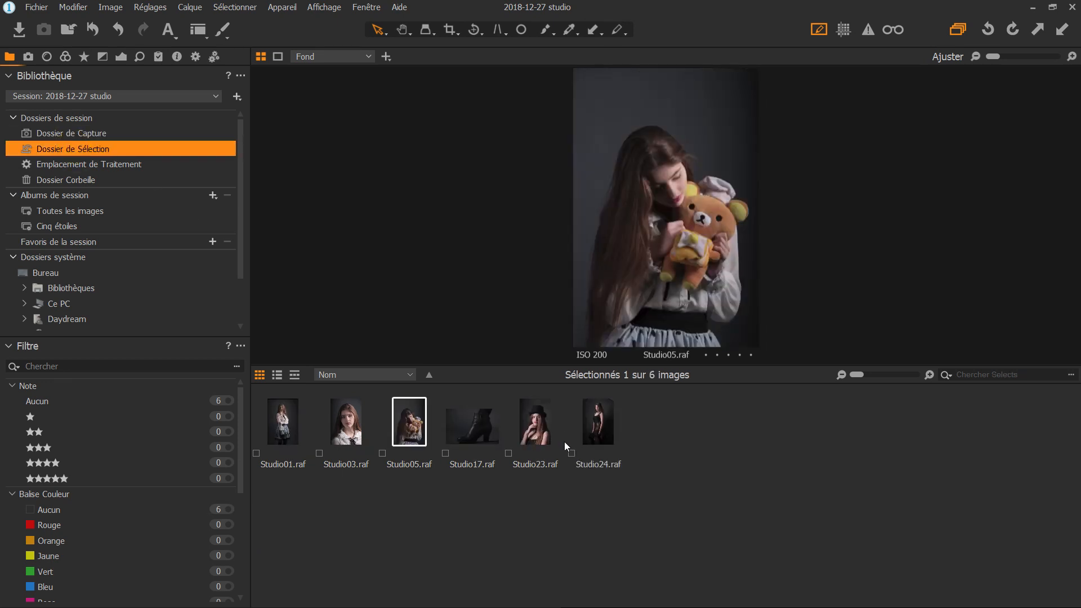
left_click(598, 423)
left_click_drag(599, 417, 79, 133)
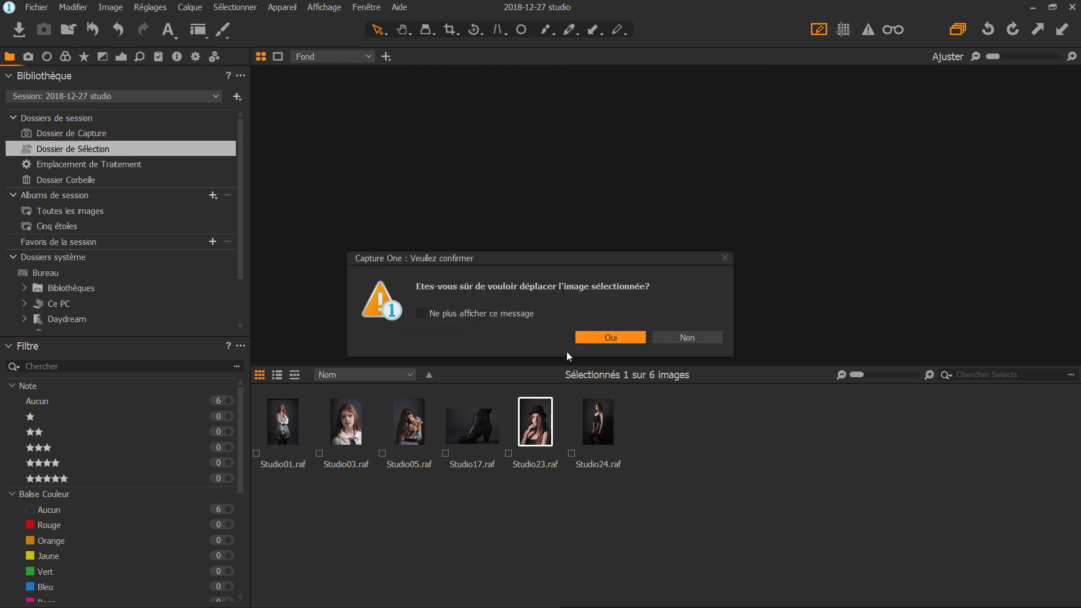
left_click(589, 338)
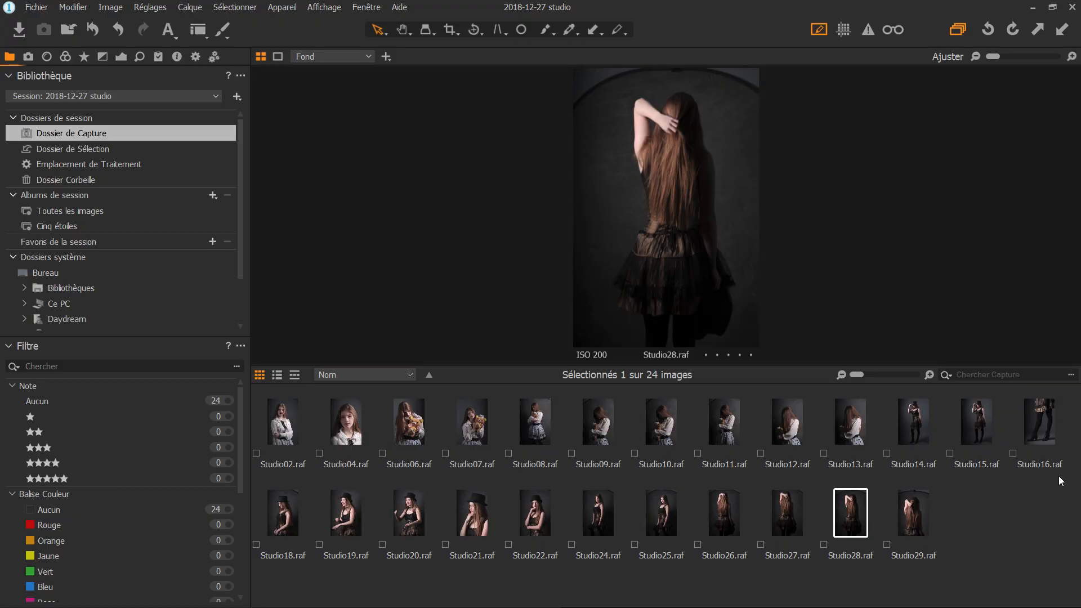
Delete Studio28.raf from Dossier de Capture and display it in Dossier Corbeille.
key("Delete")
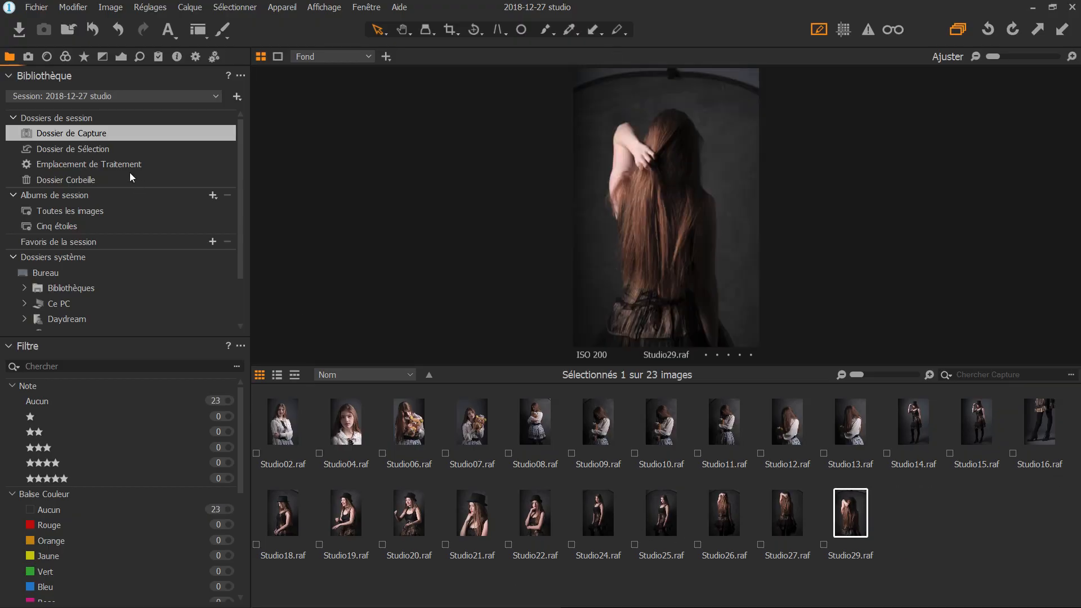
left_click(80, 182)
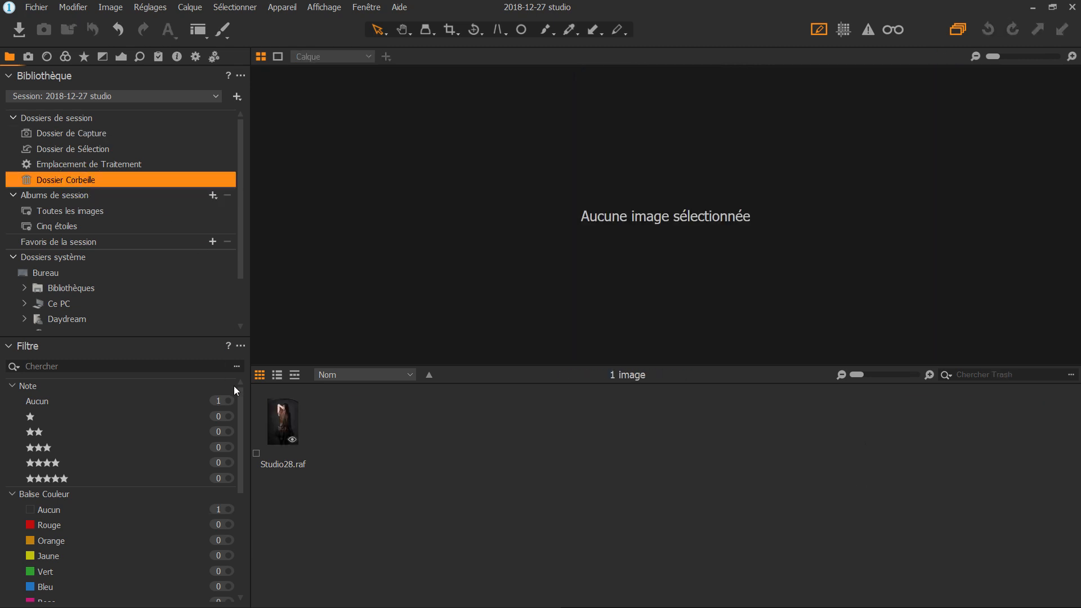
left_click(278, 426)
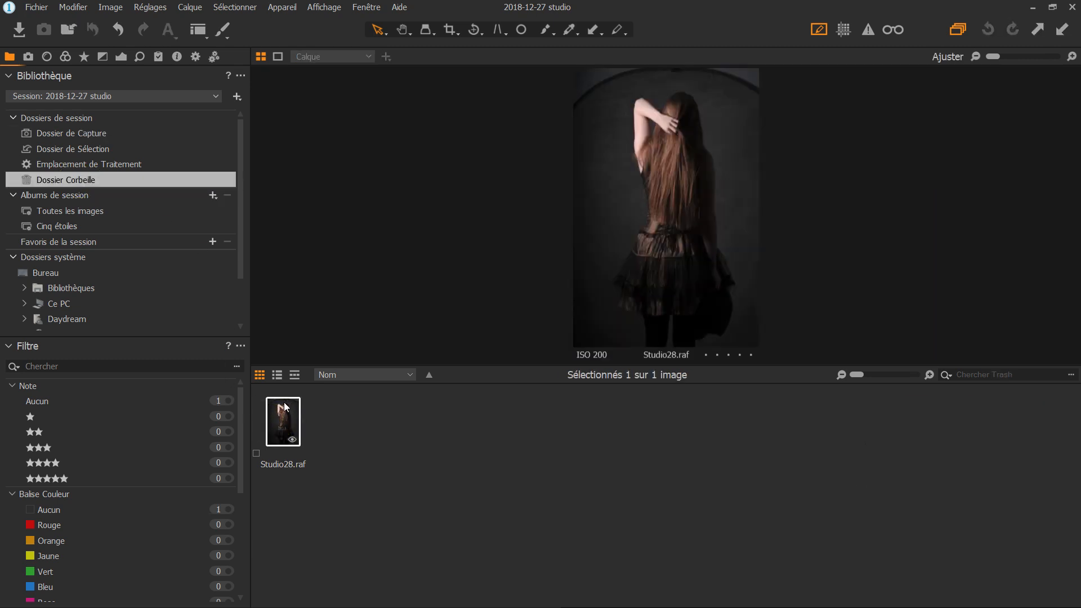
Restore Studio28.raf from Dossier Corbeille to Dossier de Capture, confirm the move and show the capture folder.
scroll(180, 250, "down", 2)
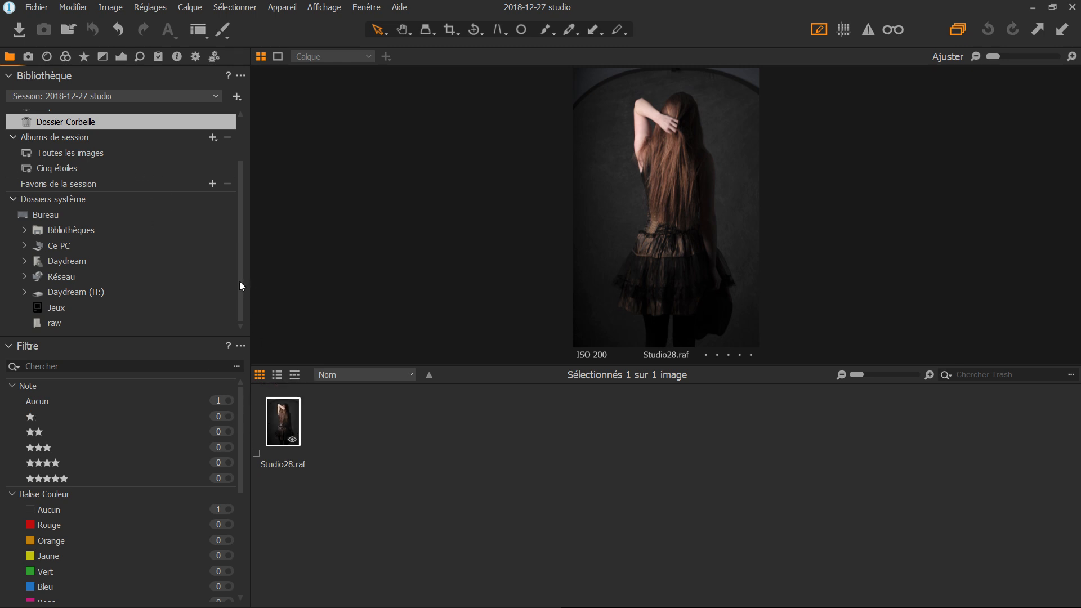
scroll(239, 281, "up", 2)
left_click_drag(157, 204, 97, 133)
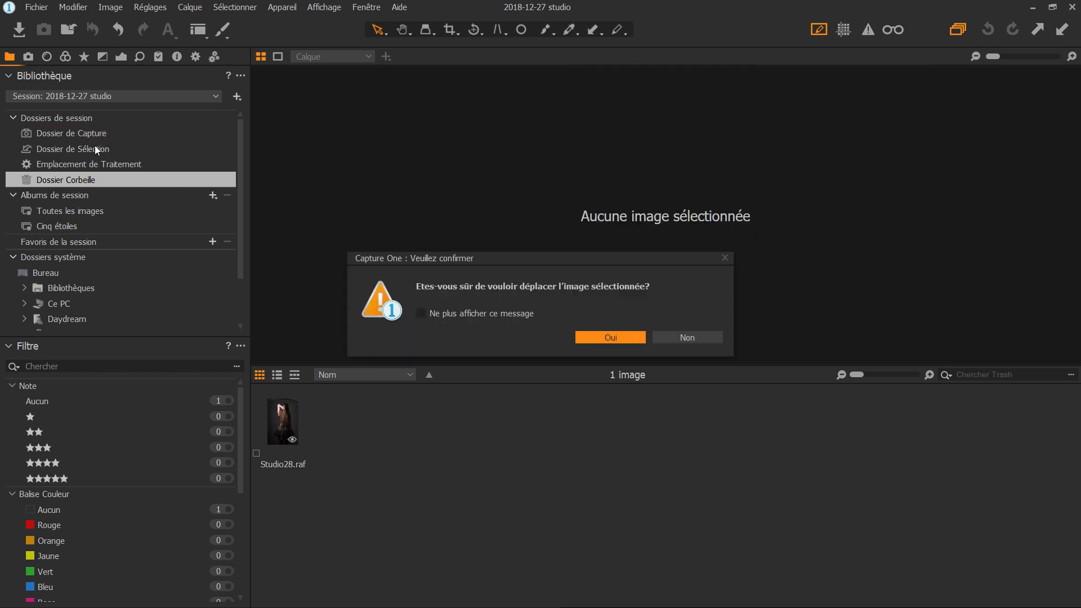
left_click(610, 337)
left_click(141, 138)
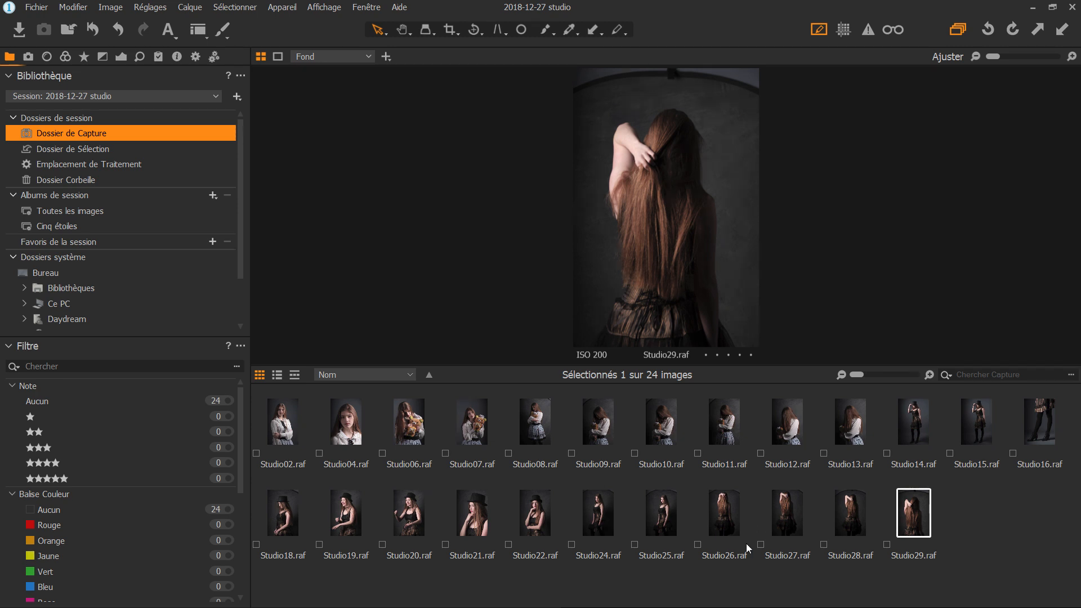
Process Studio07.raf with only the JPEG sRGB preset enabled and bring up the activity window.
left_click(603, 519)
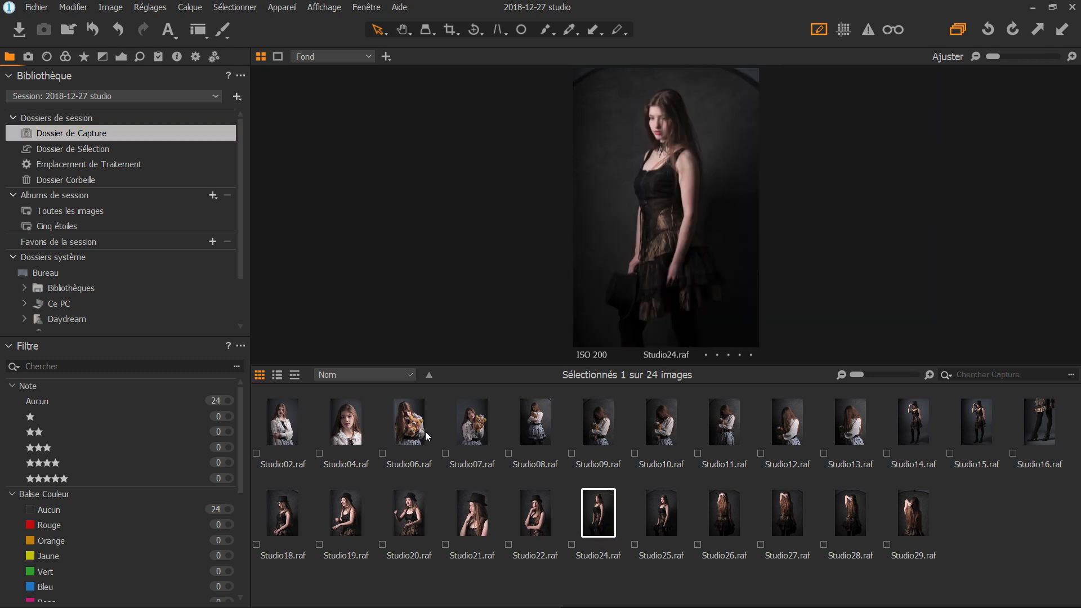
left_click(468, 424)
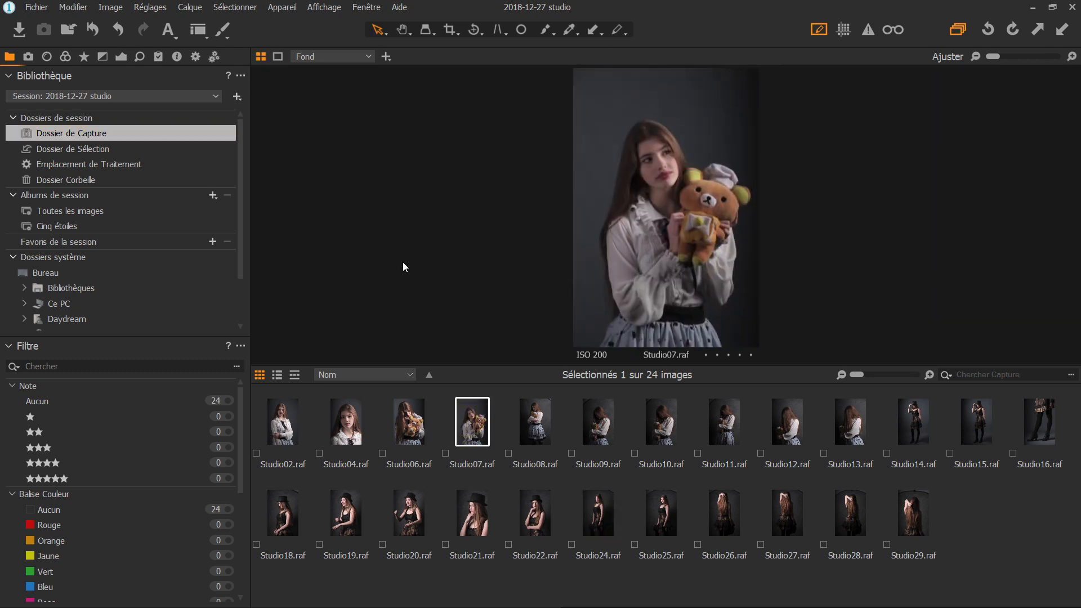
left_click(196, 57)
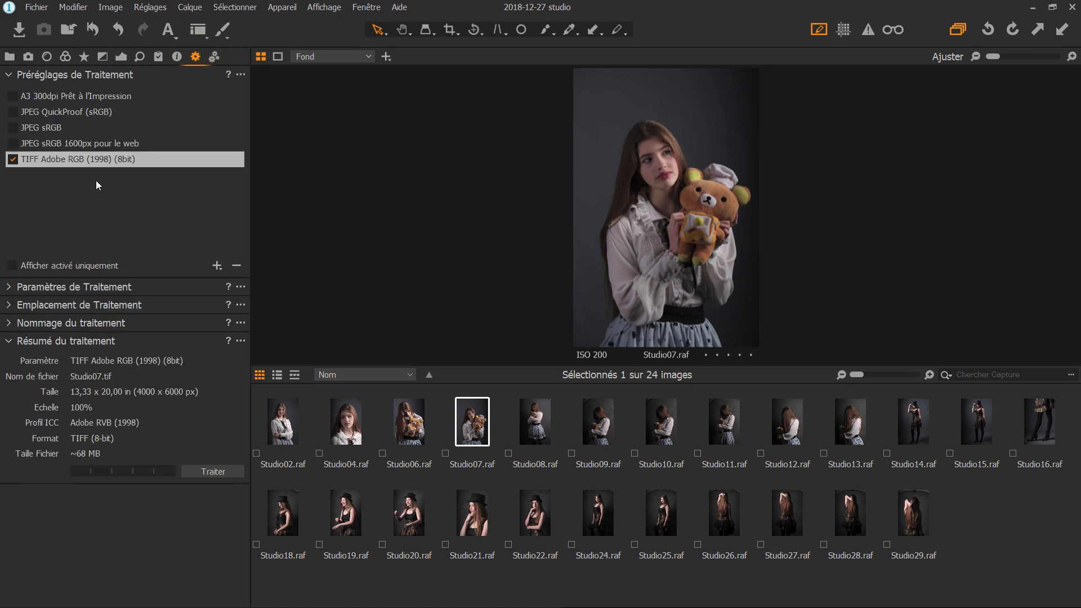
left_click(12, 127)
left_click(13, 159)
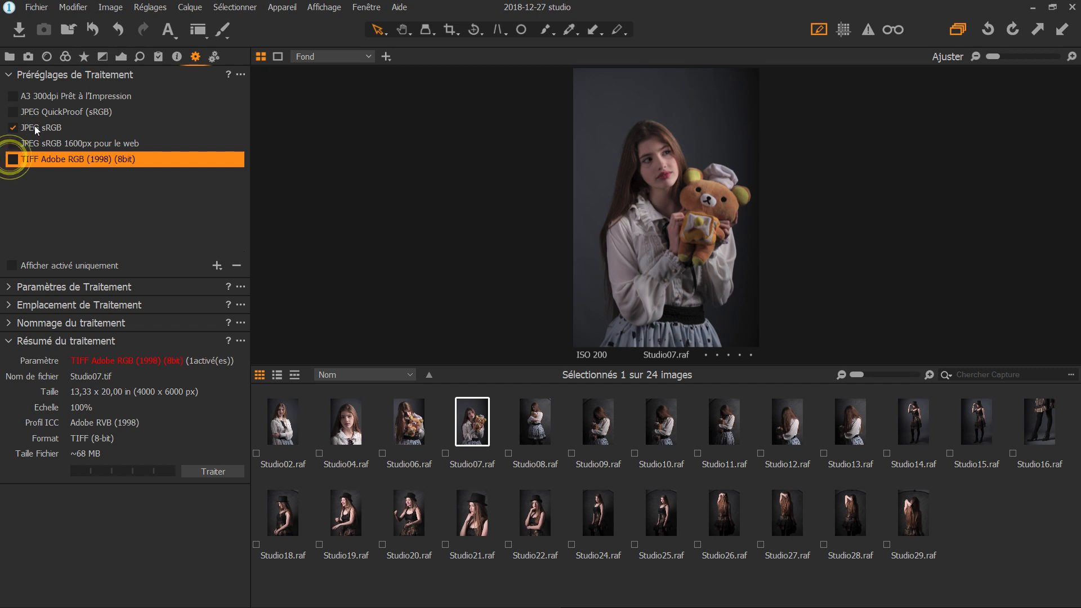
left_click(34, 126)
left_click(217, 473)
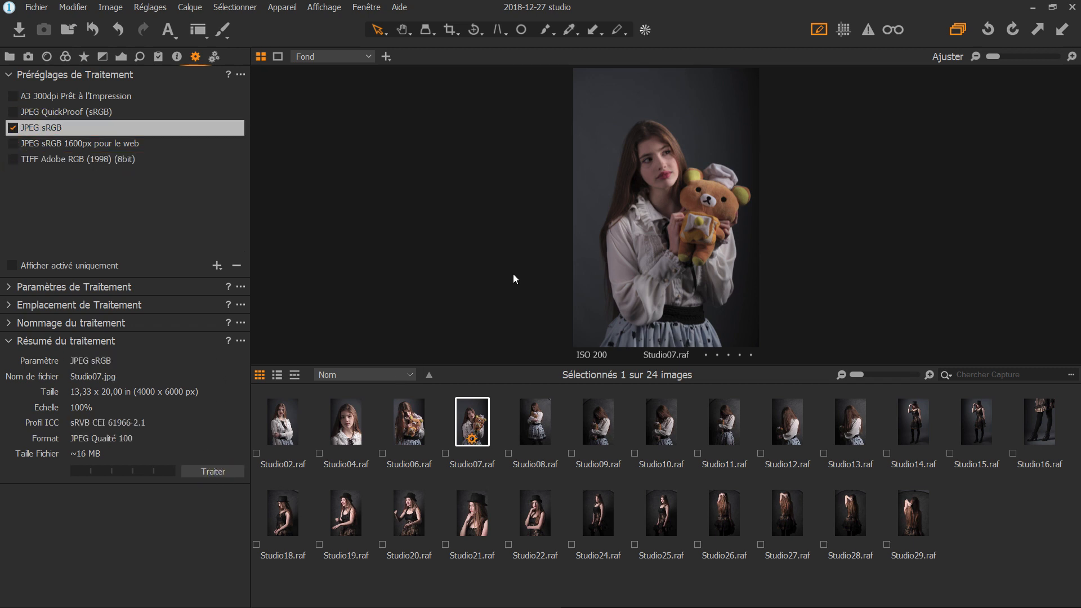
left_click(646, 30)
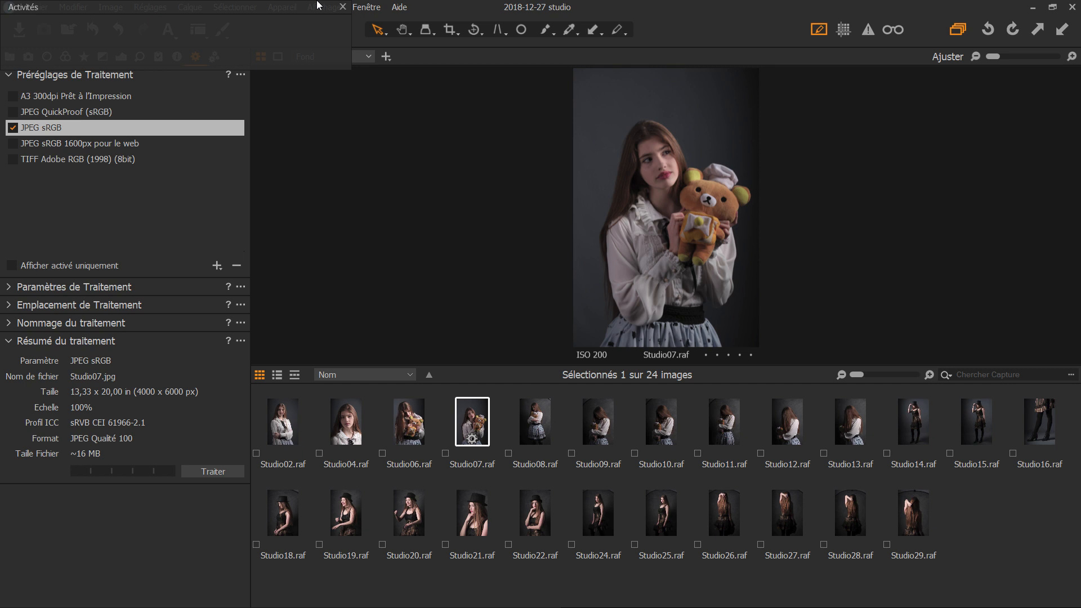
Place the window beside File Explorer and open the Output folder inside Images > 2018-12-27 studio there.
key("super+Left")
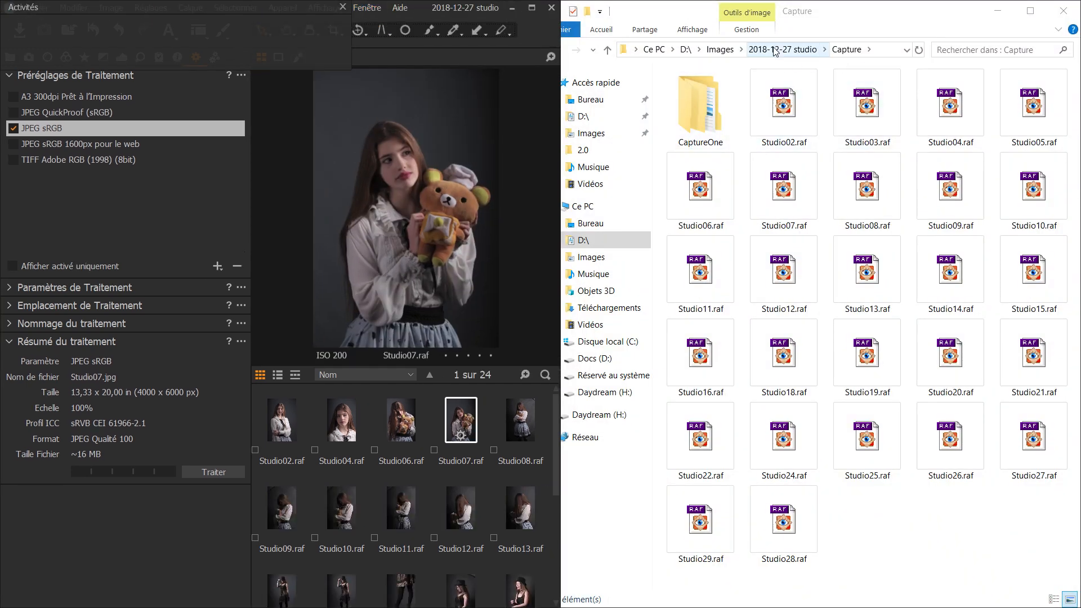
left_click(776, 52)
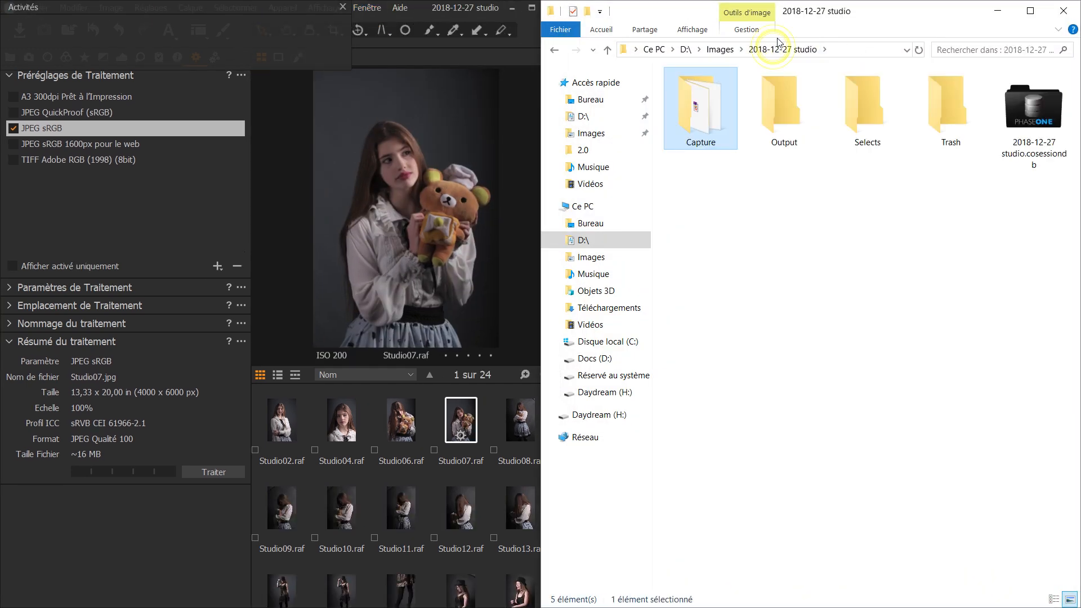
left_click(727, 52)
double_click(721, 129)
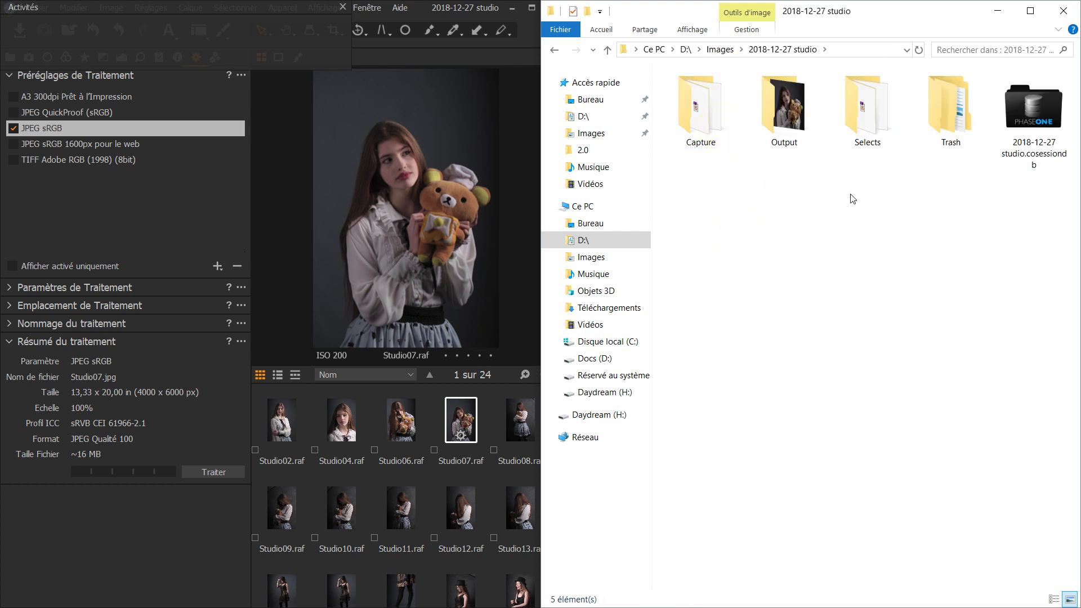
double_click(780, 111)
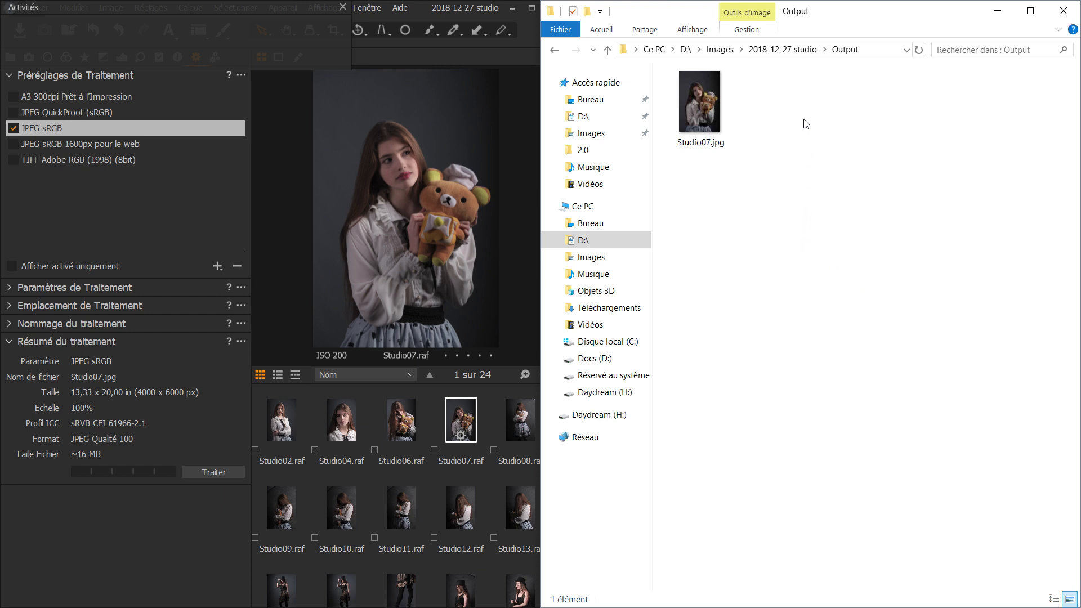
Examine the contents of the session's Capture and Selects folders on disk, and reopen the Output folder.
left_click(780, 50)
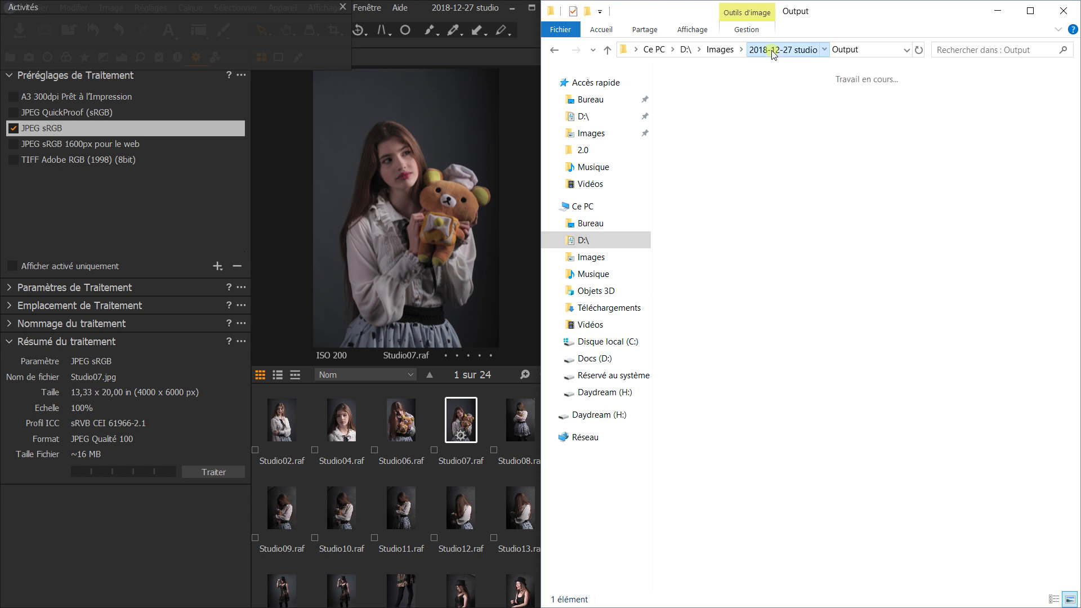
left_click(827, 203)
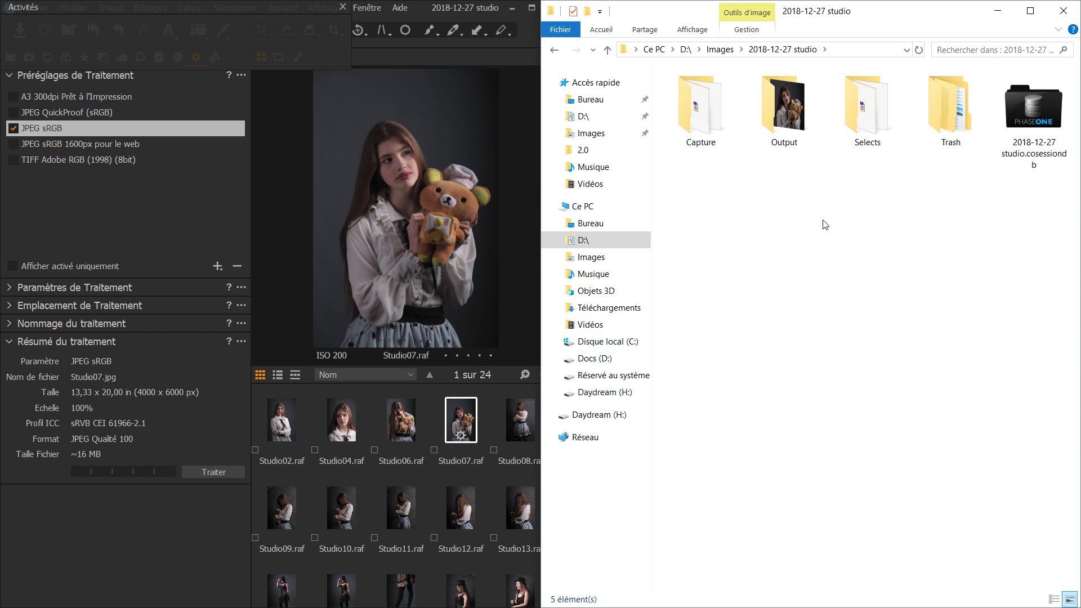
double_click(709, 117)
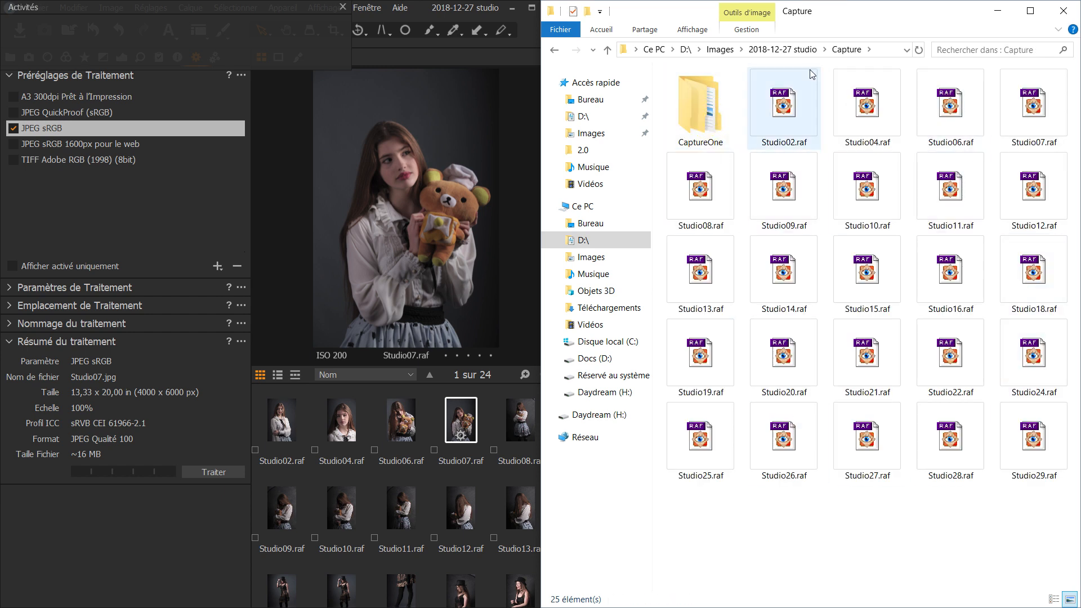
left_click(783, 49)
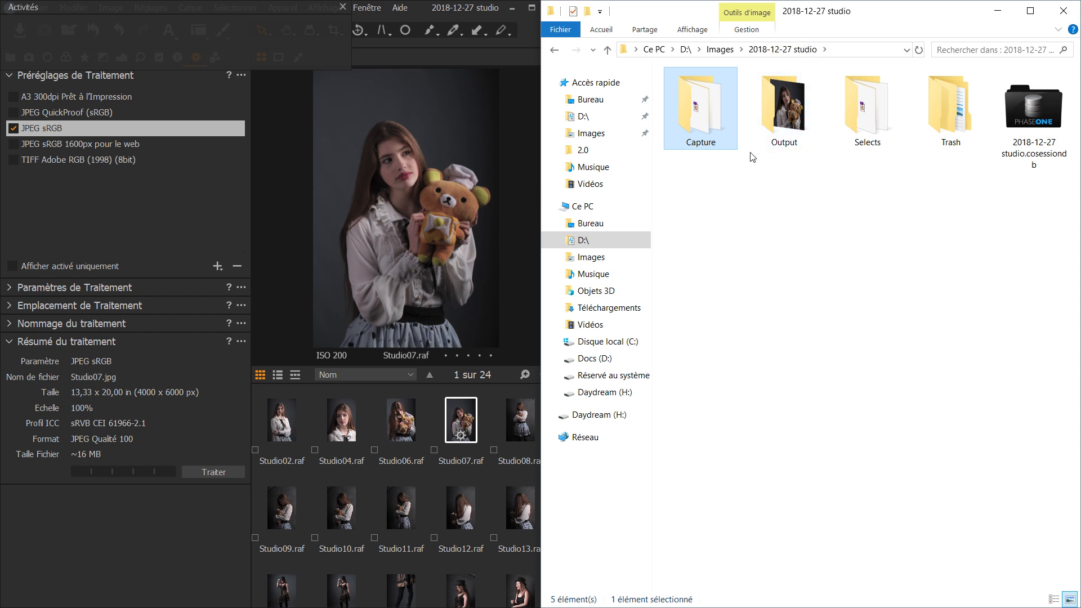
double_click(866, 116)
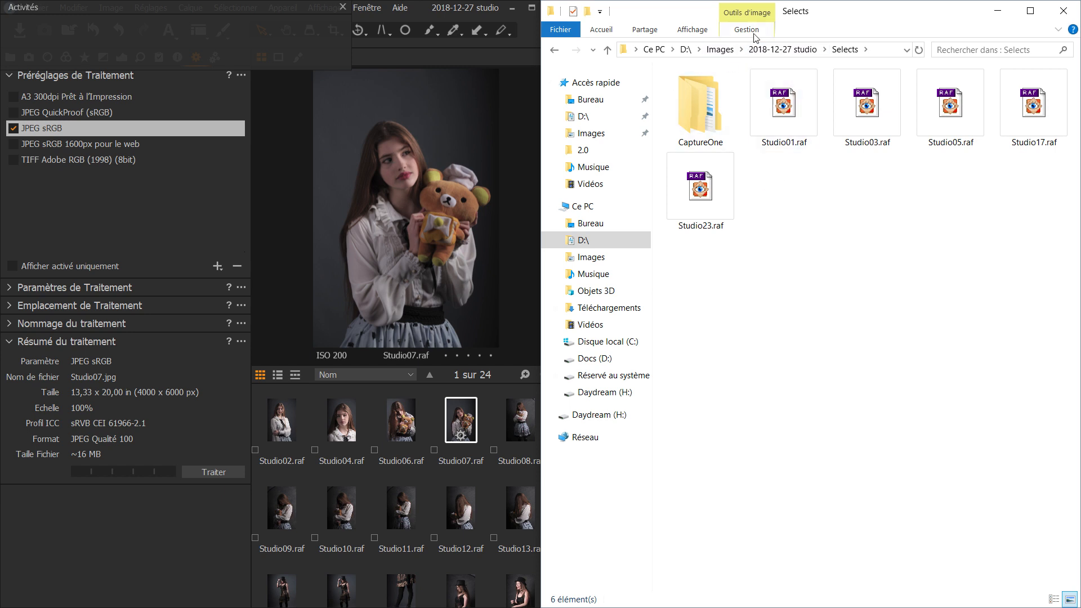
left_click(783, 49)
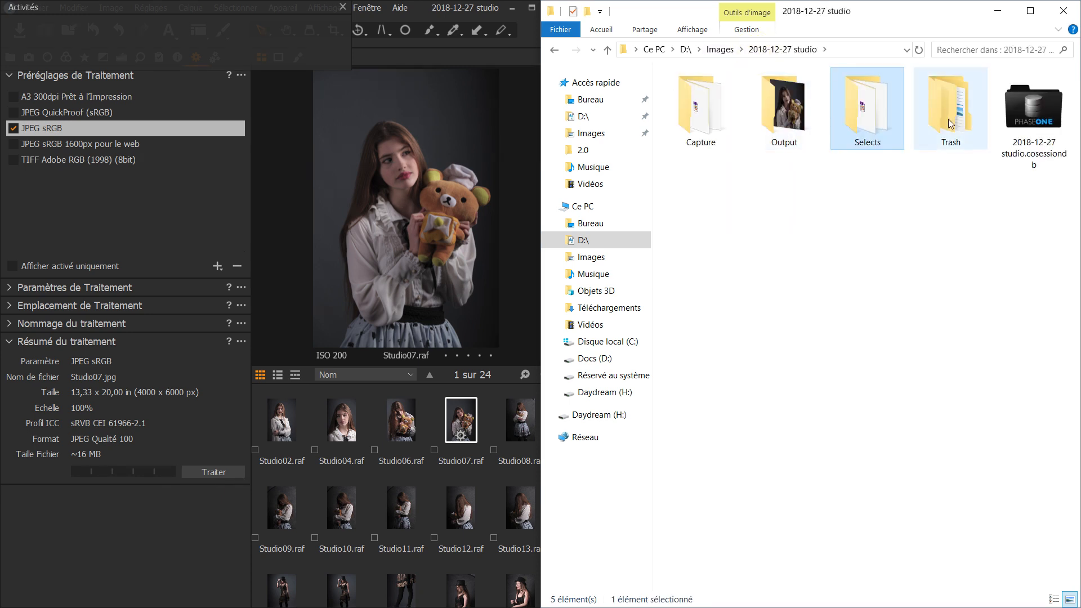
double_click(790, 108)
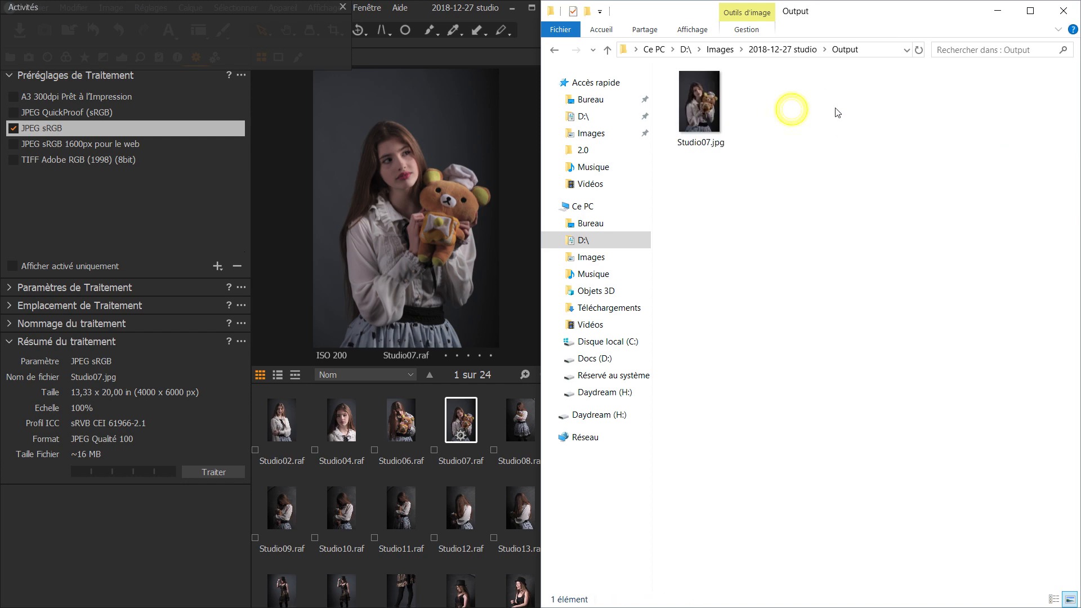